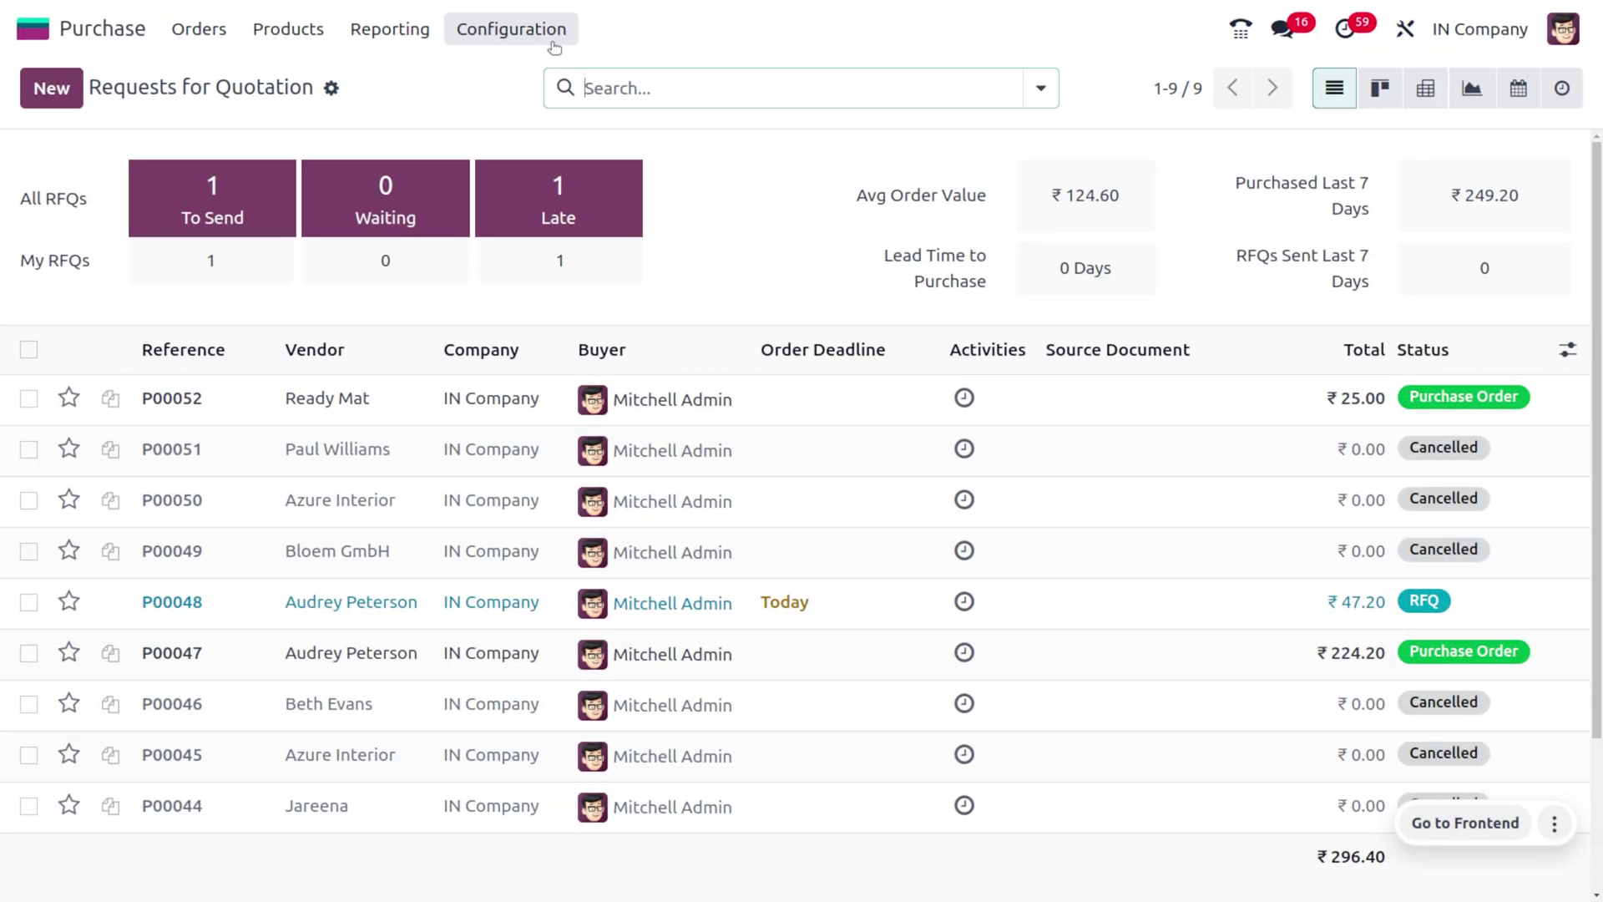
# Confirm Purchase Agreements is enabled in Settings, then return to the vendor-grouped Requests for Quotation list
pyautogui.click(553, 46)
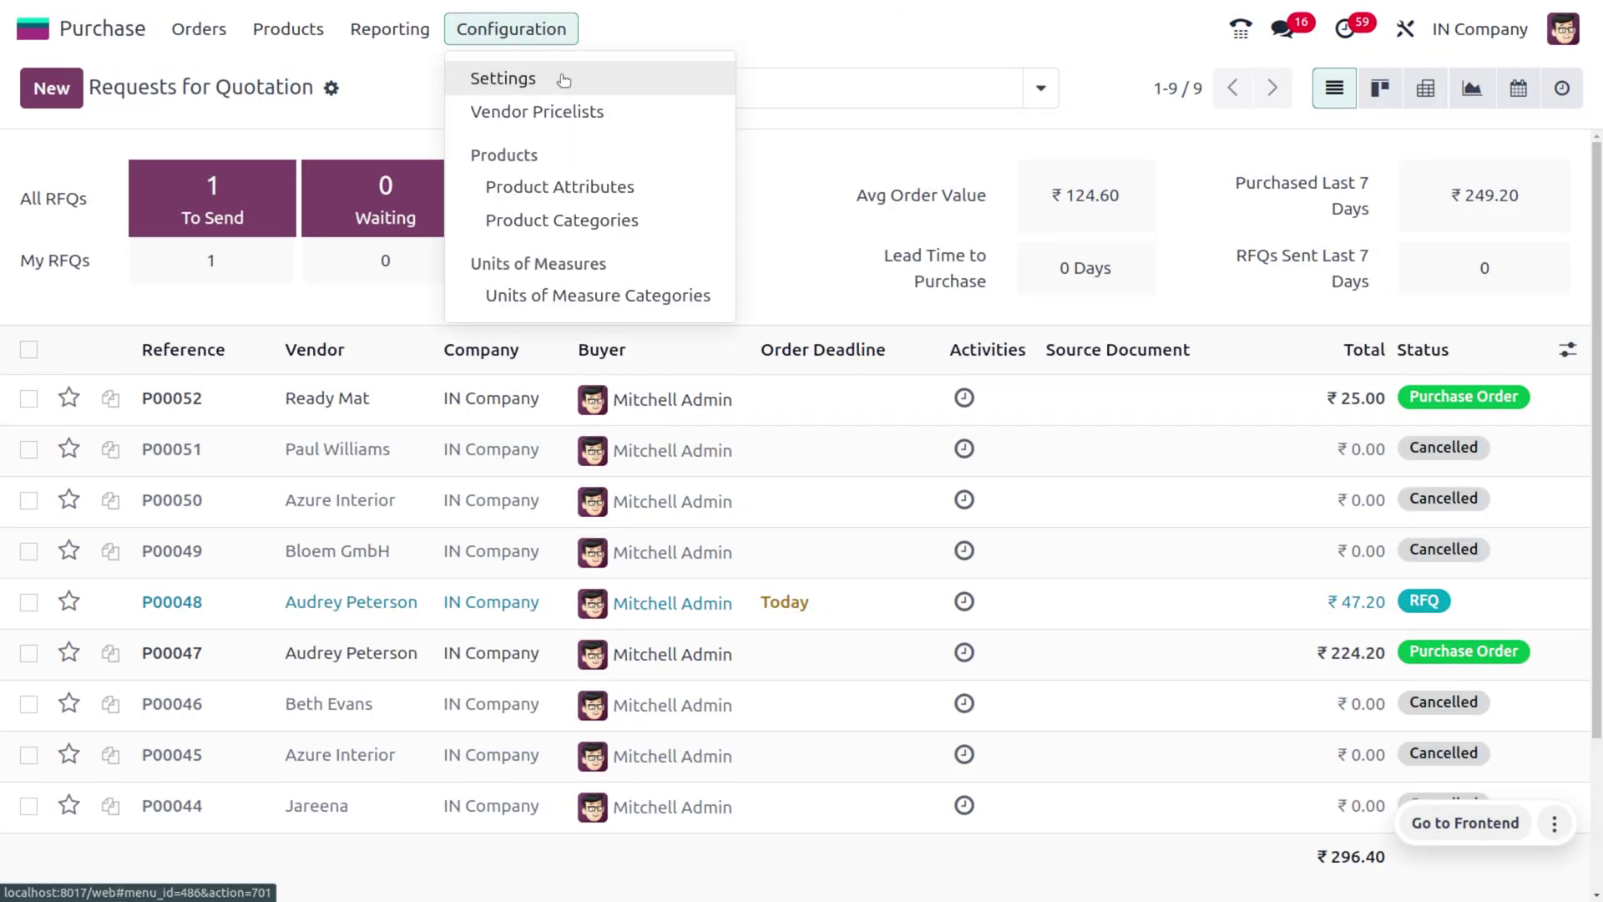
pyautogui.click(561, 80)
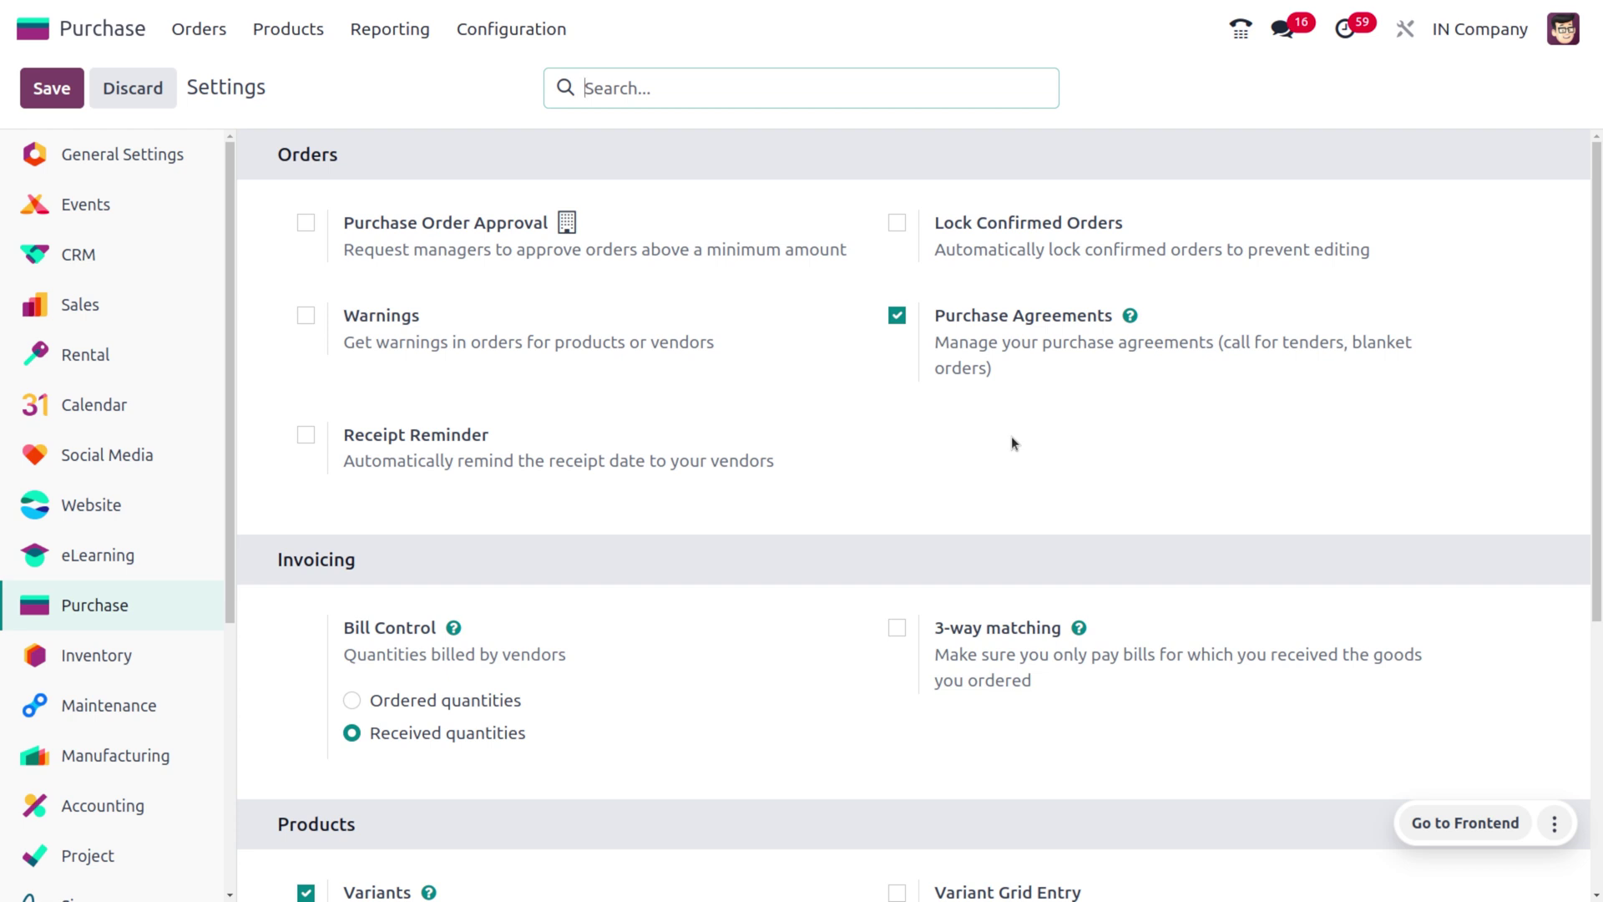
pyautogui.click(199, 29)
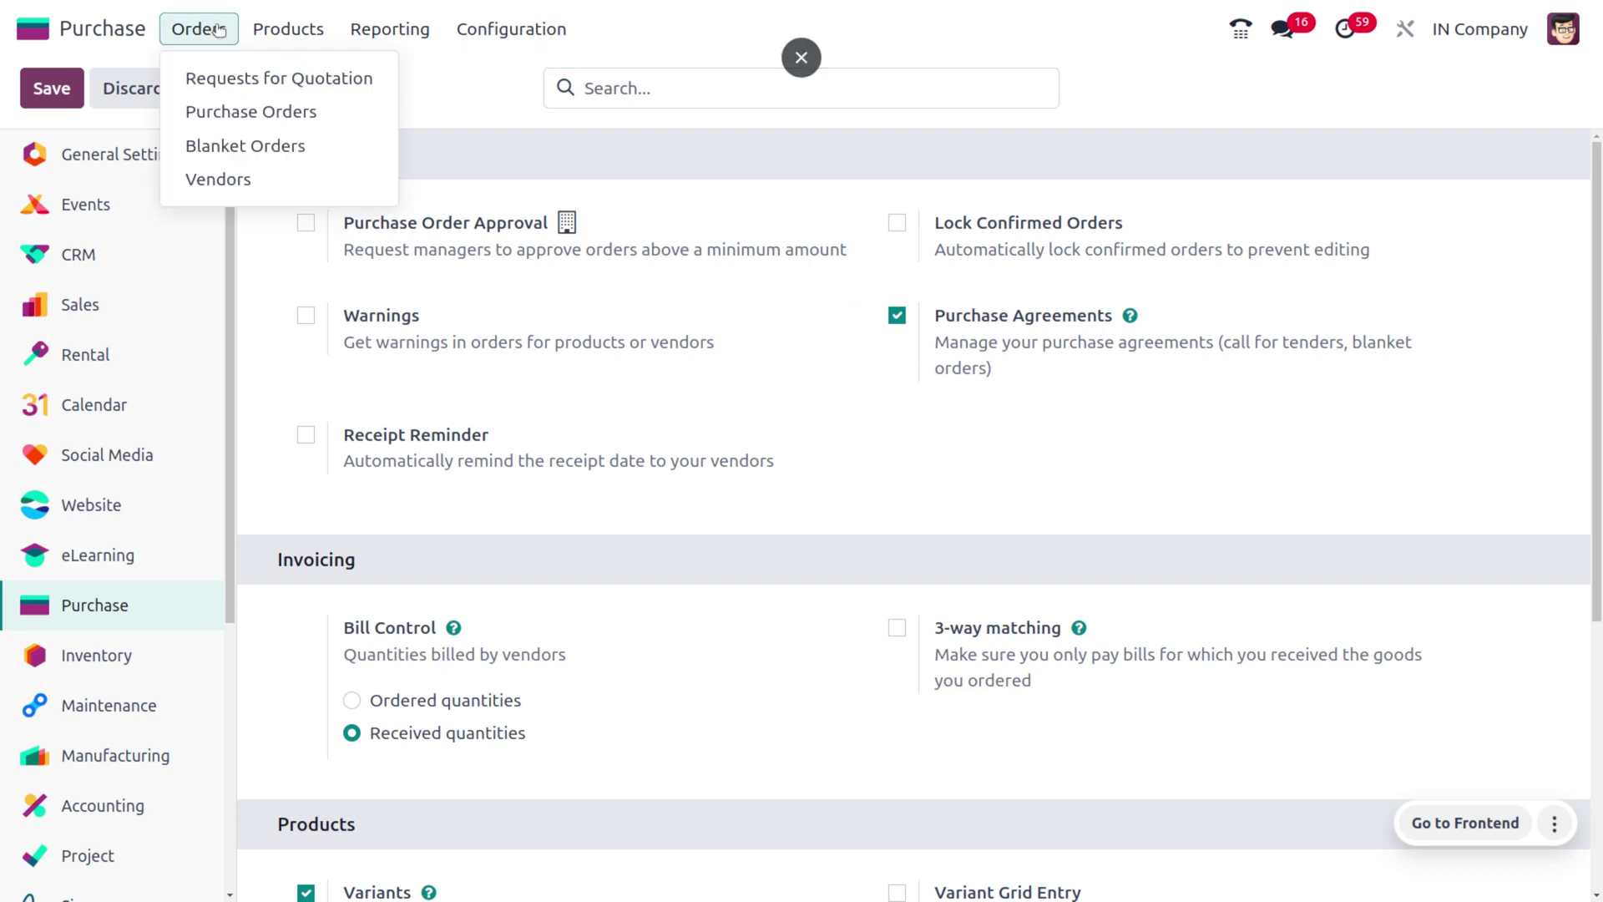
pyautogui.click(252, 79)
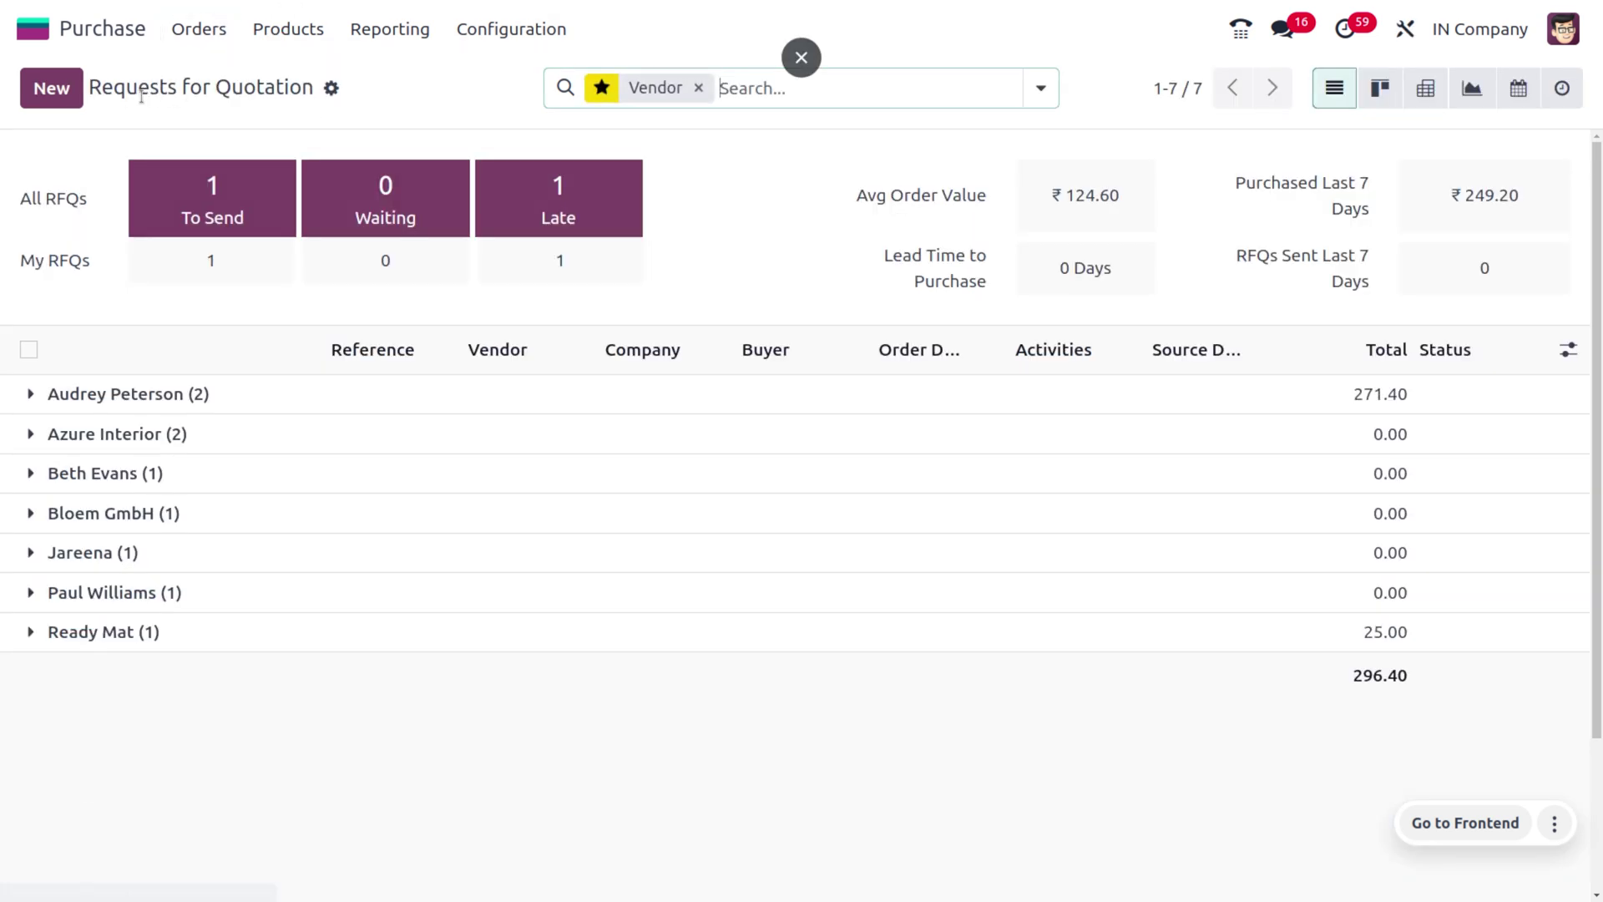
# Start a new RFQ with the Azure Interior contact as vendor
pyautogui.click(72, 90)
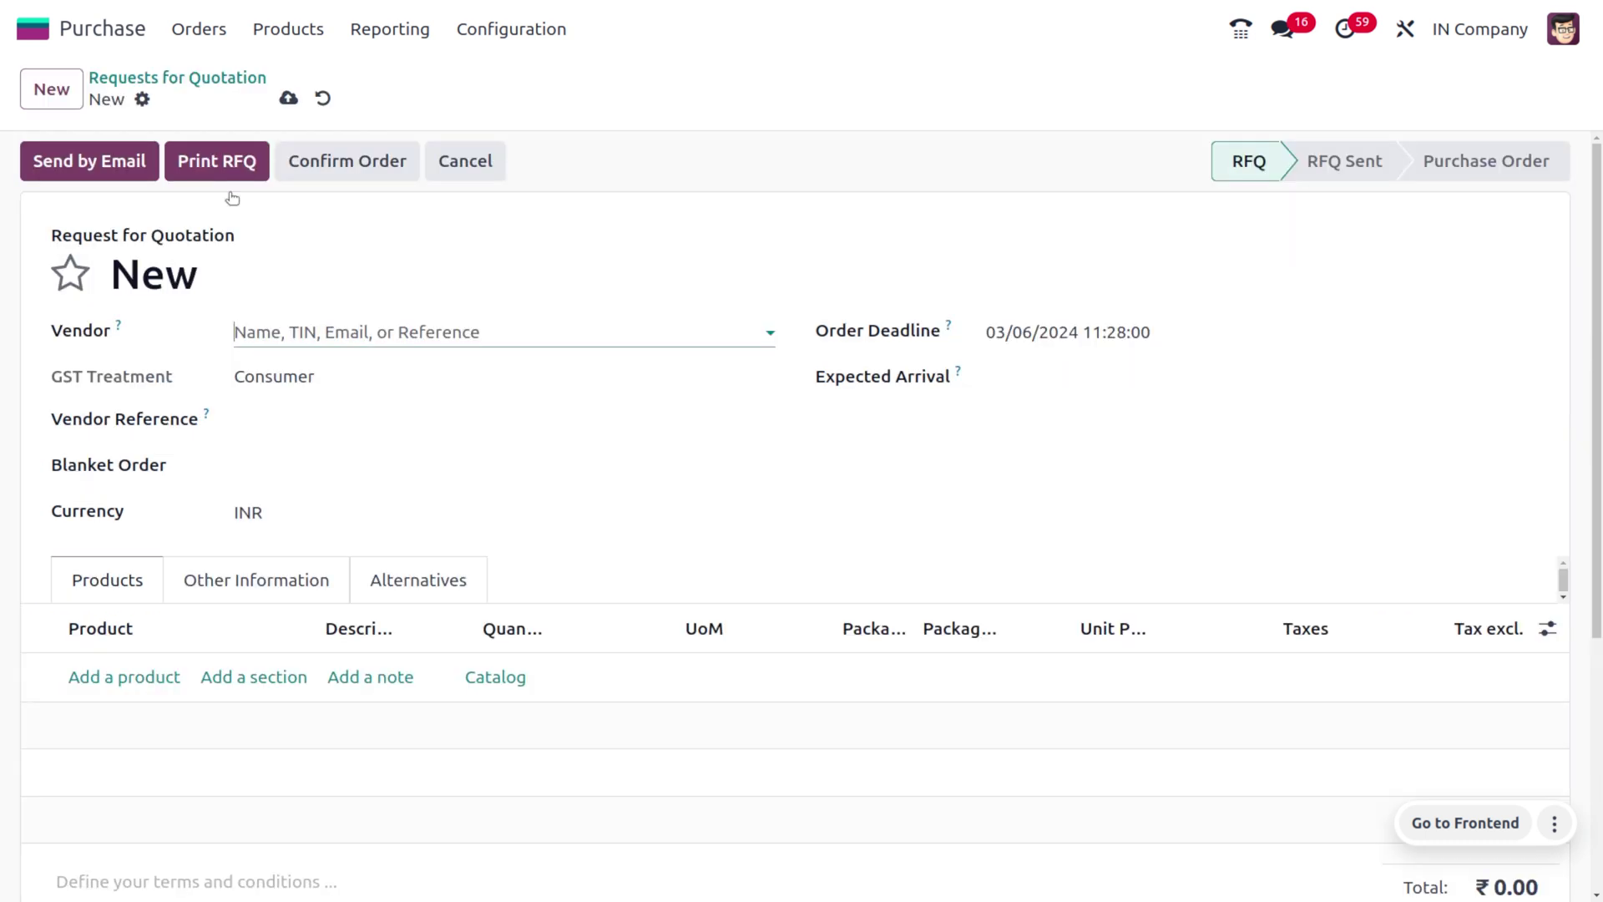
pyautogui.click(401, 334)
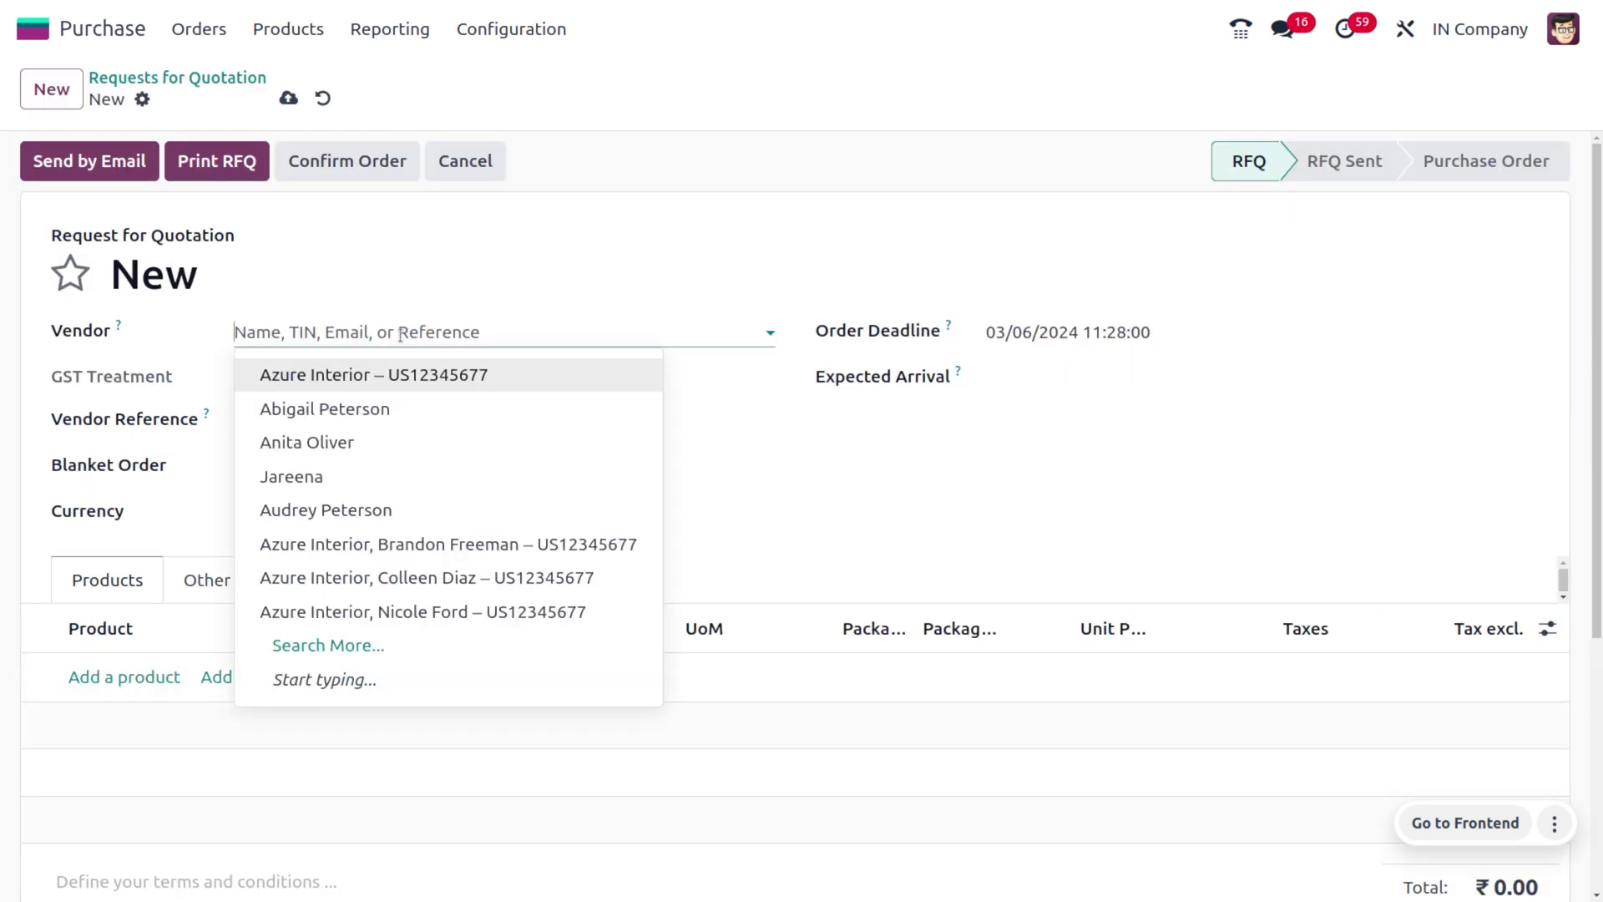
pyautogui.click(380, 611)
# Add 5 units of [FURN_8111] Wear Layer and show the RFQ's Alternatives section
pyautogui.click(117, 676)
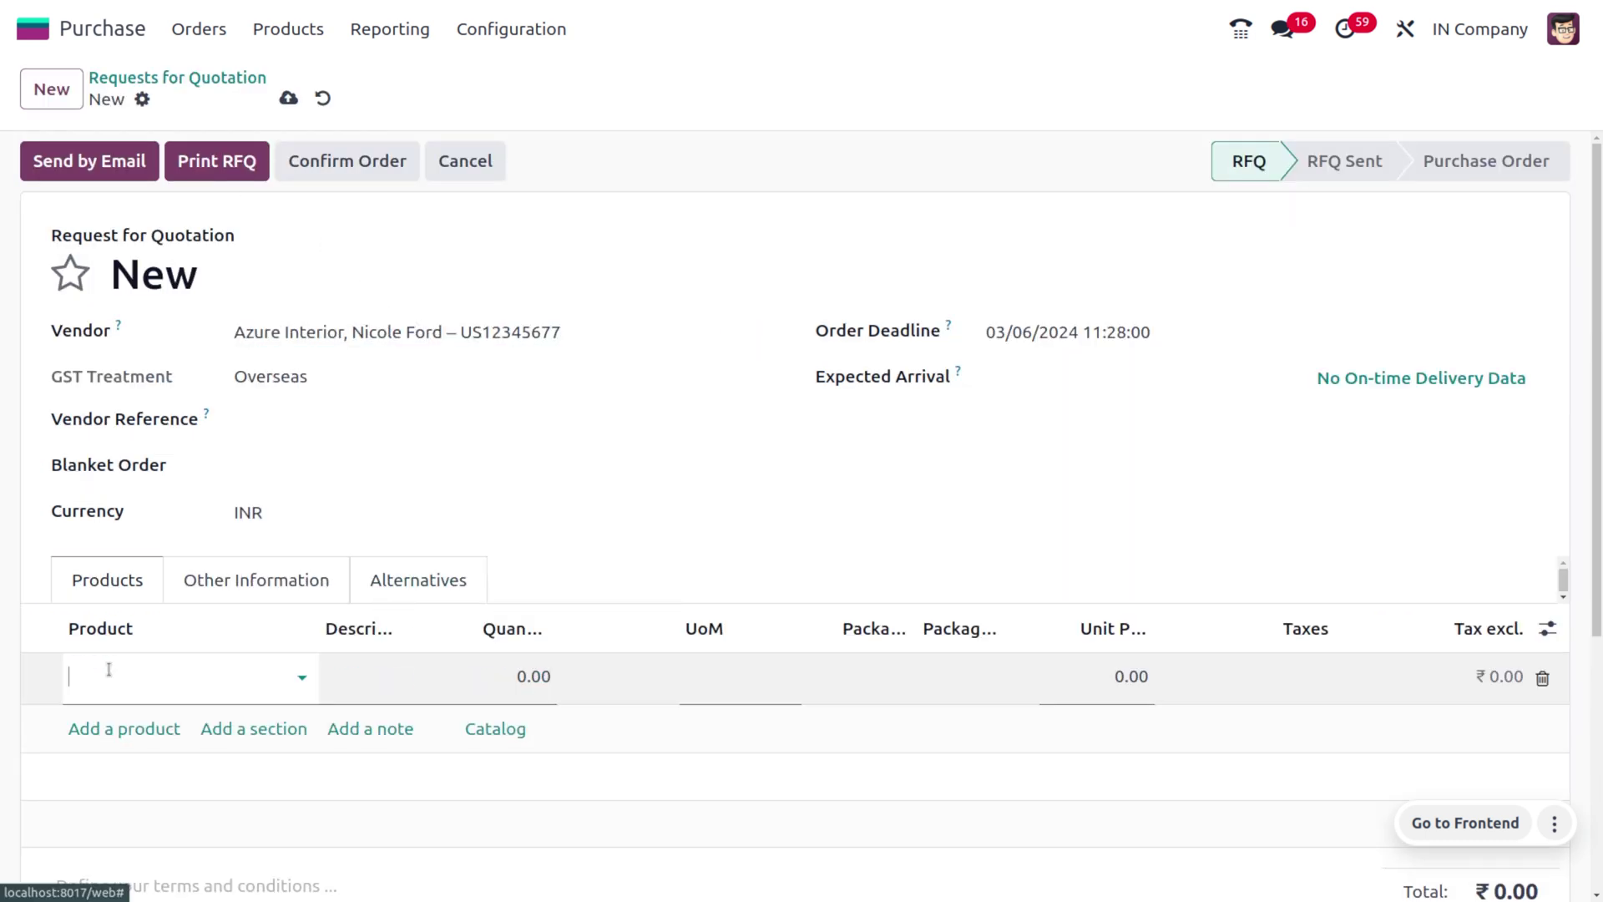
pyautogui.write('wear')
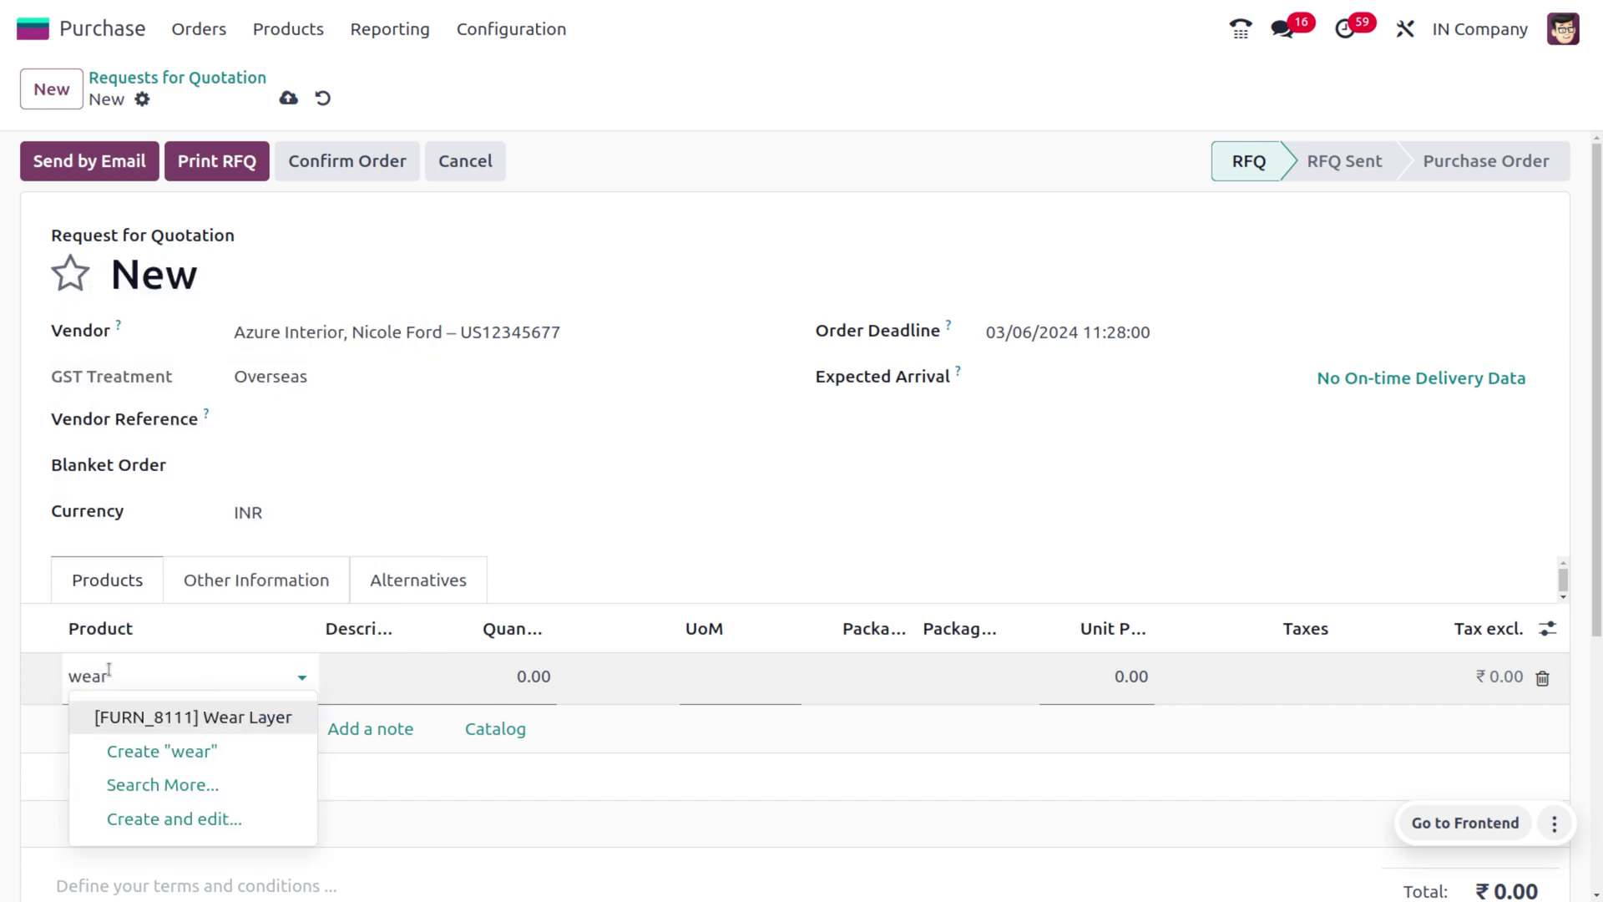
pyautogui.click(248, 721)
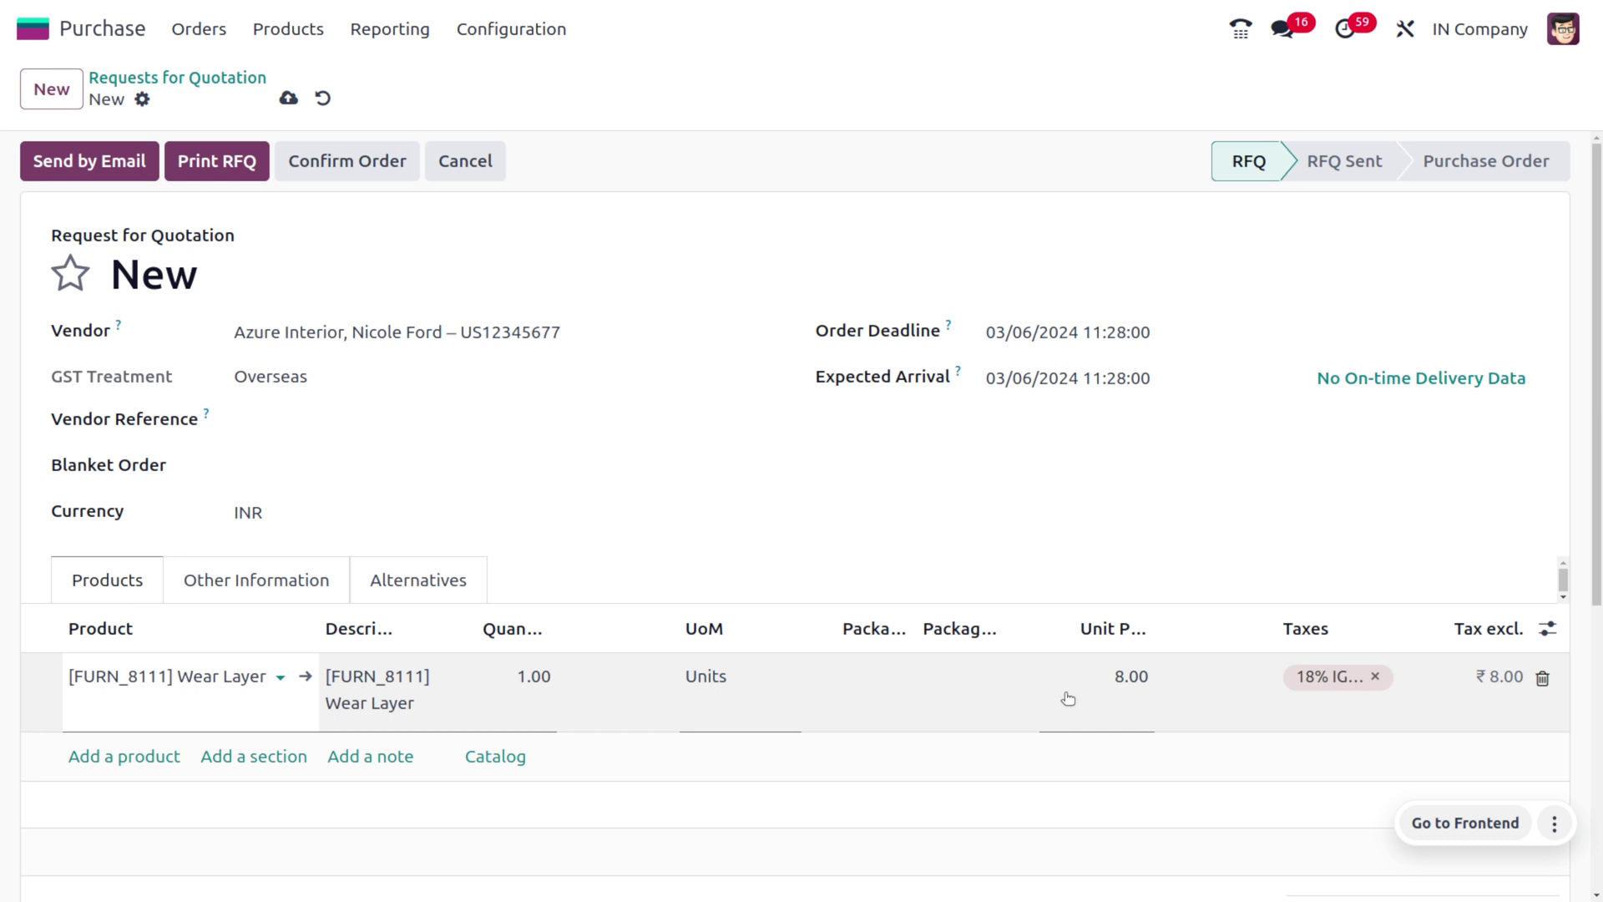
pyautogui.click(518, 682)
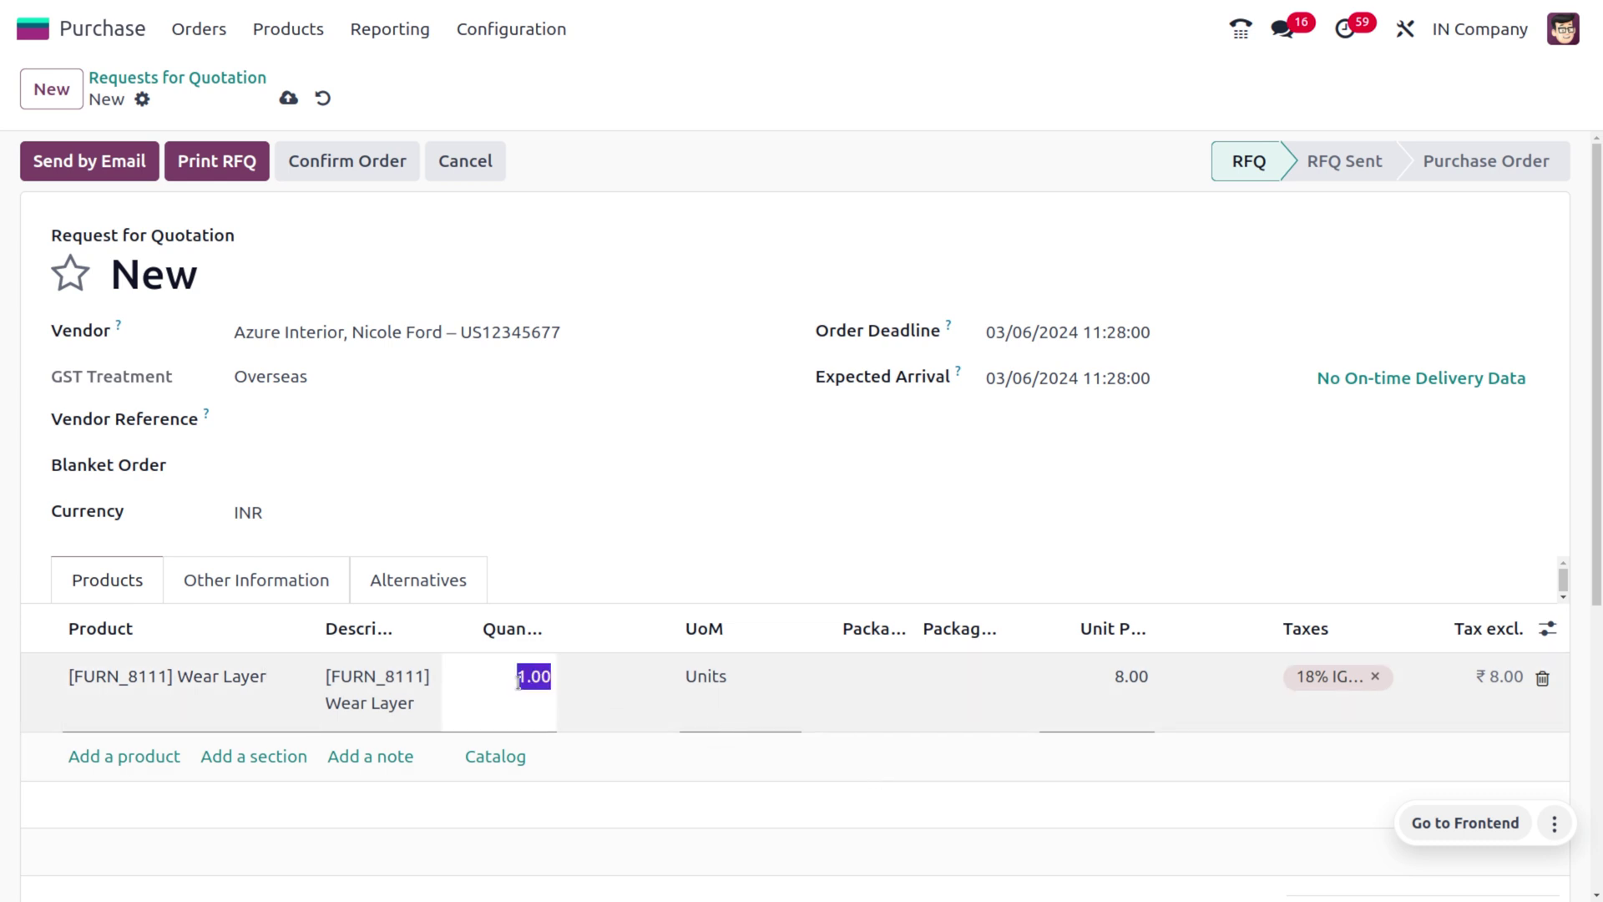
pyautogui.write('5')
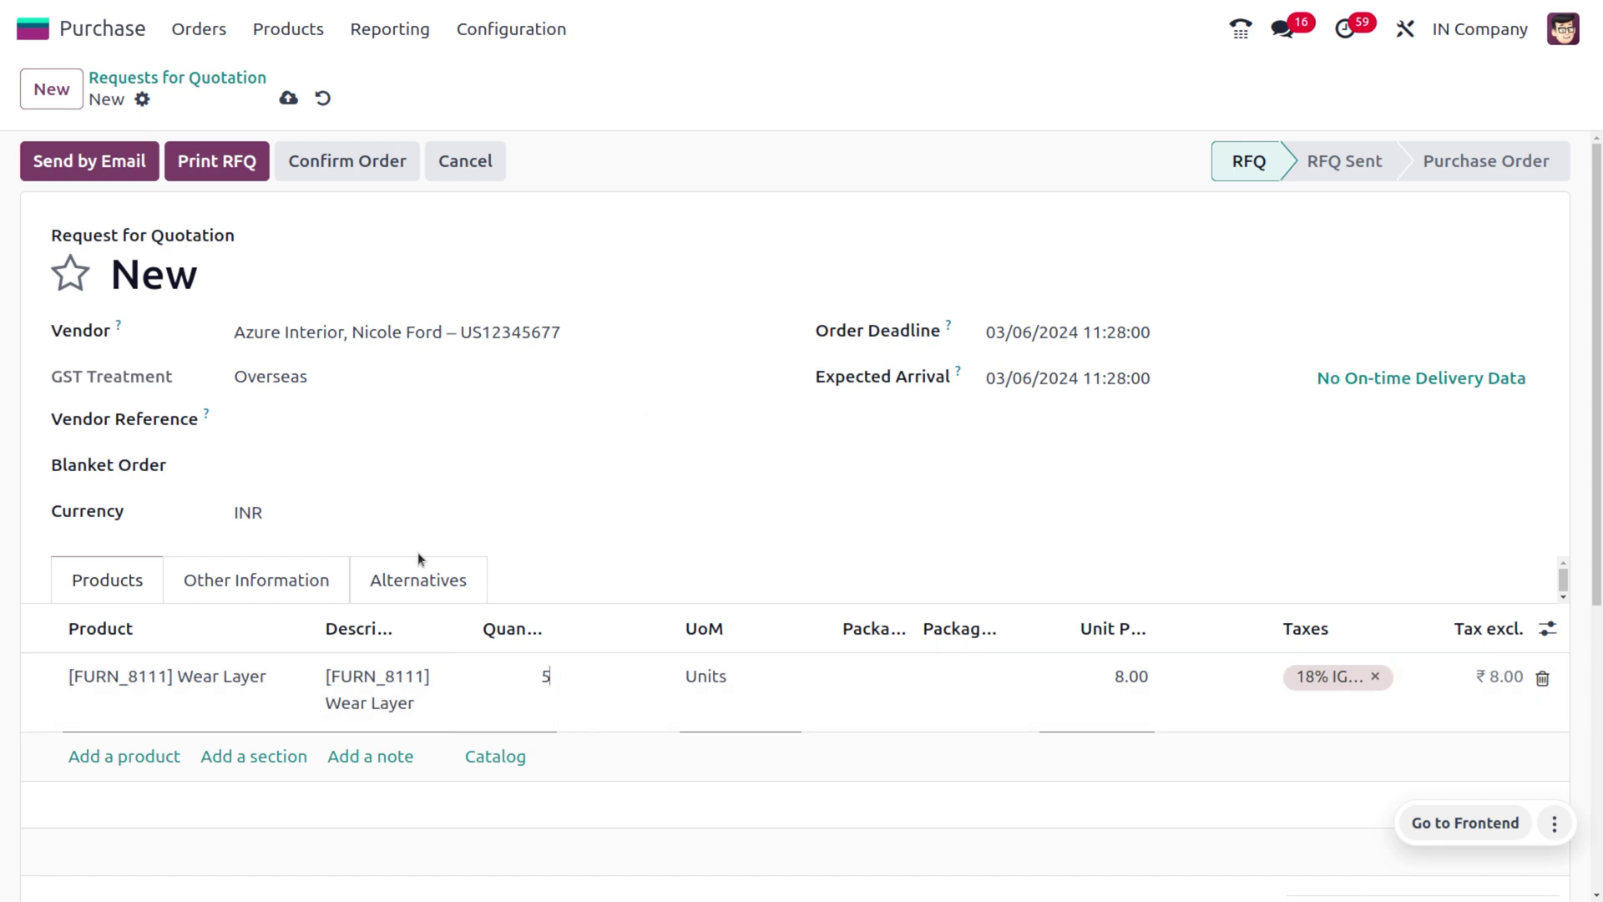
pyautogui.click(423, 582)
pyautogui.scroll(-3, 879, 427)
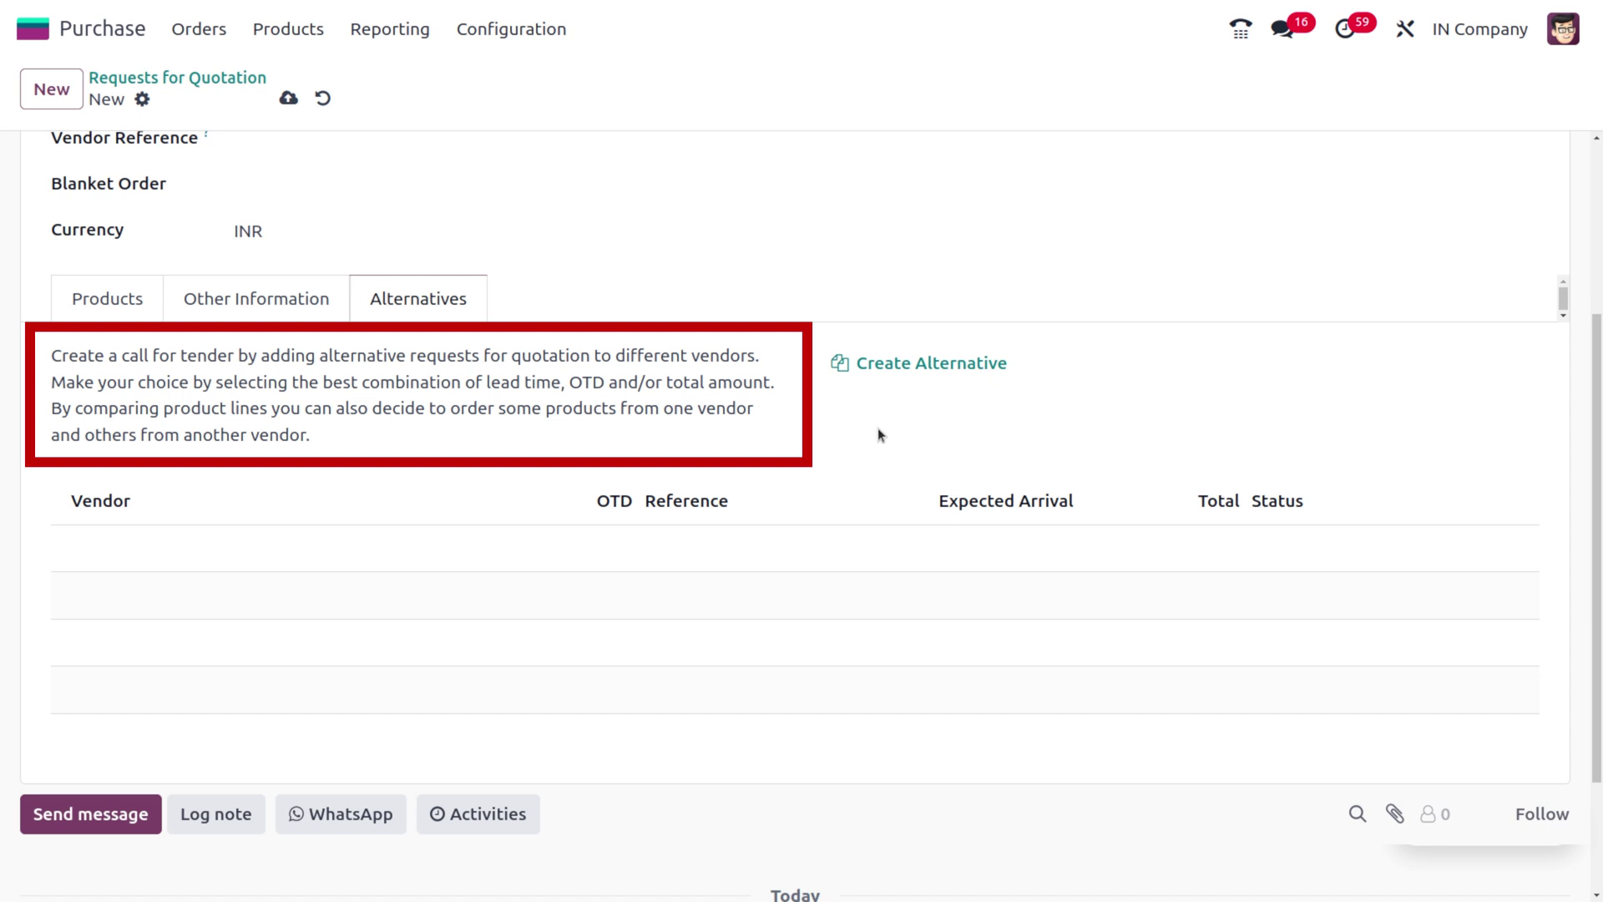
# Create alternative RFQ P00054 for another vendor, copying the 5-unit Wear Layer line
pyautogui.click(908, 364)
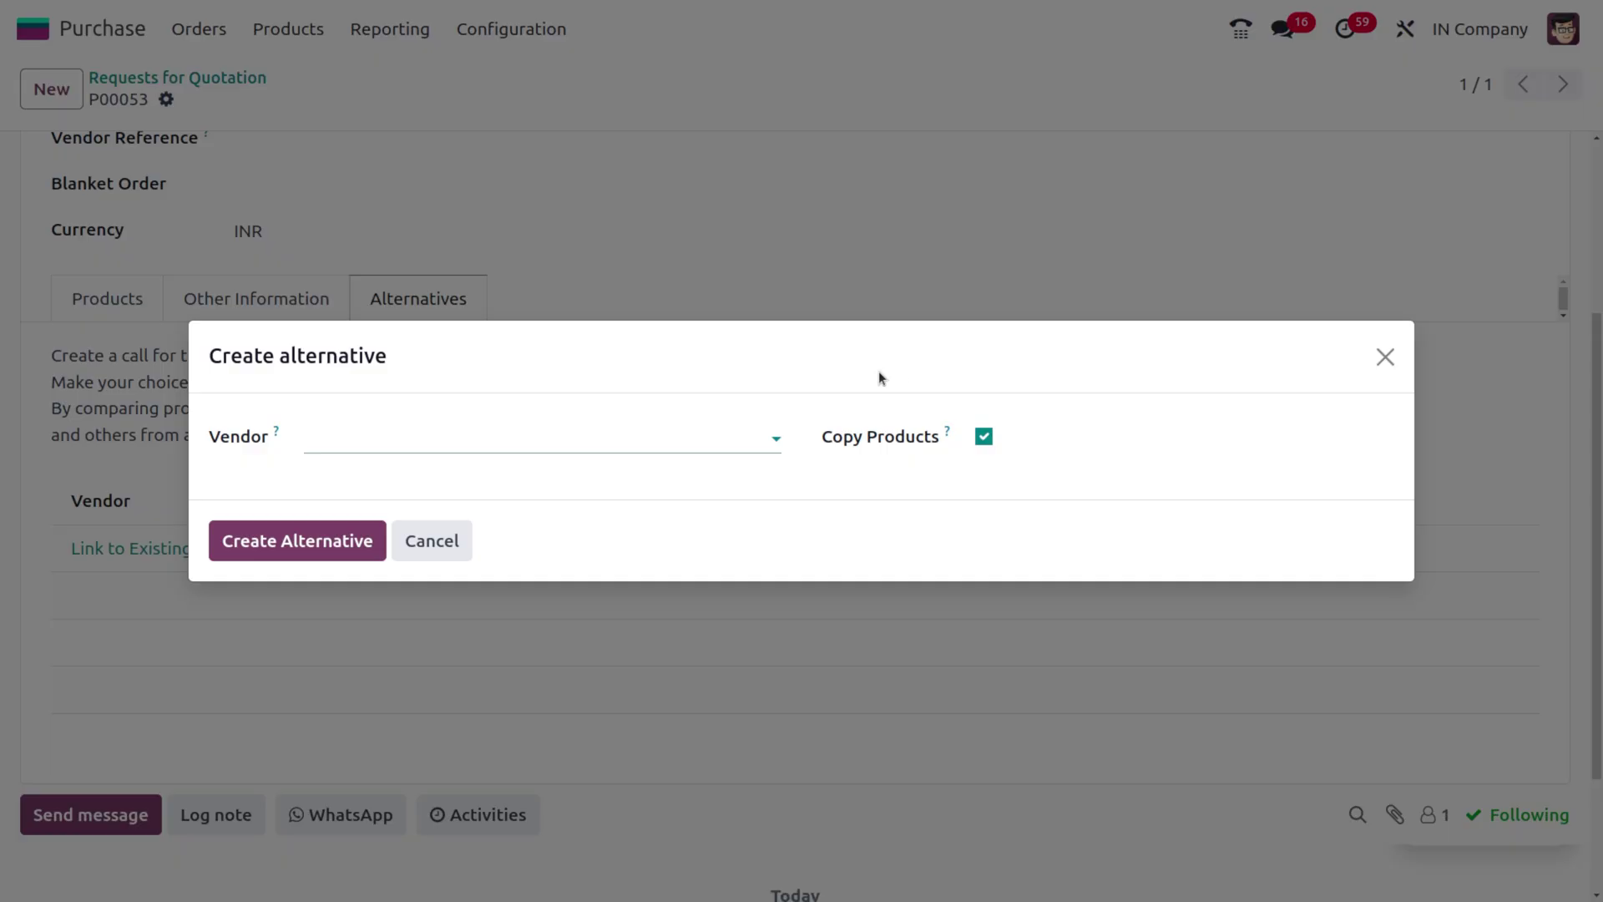
pyautogui.click(395, 435)
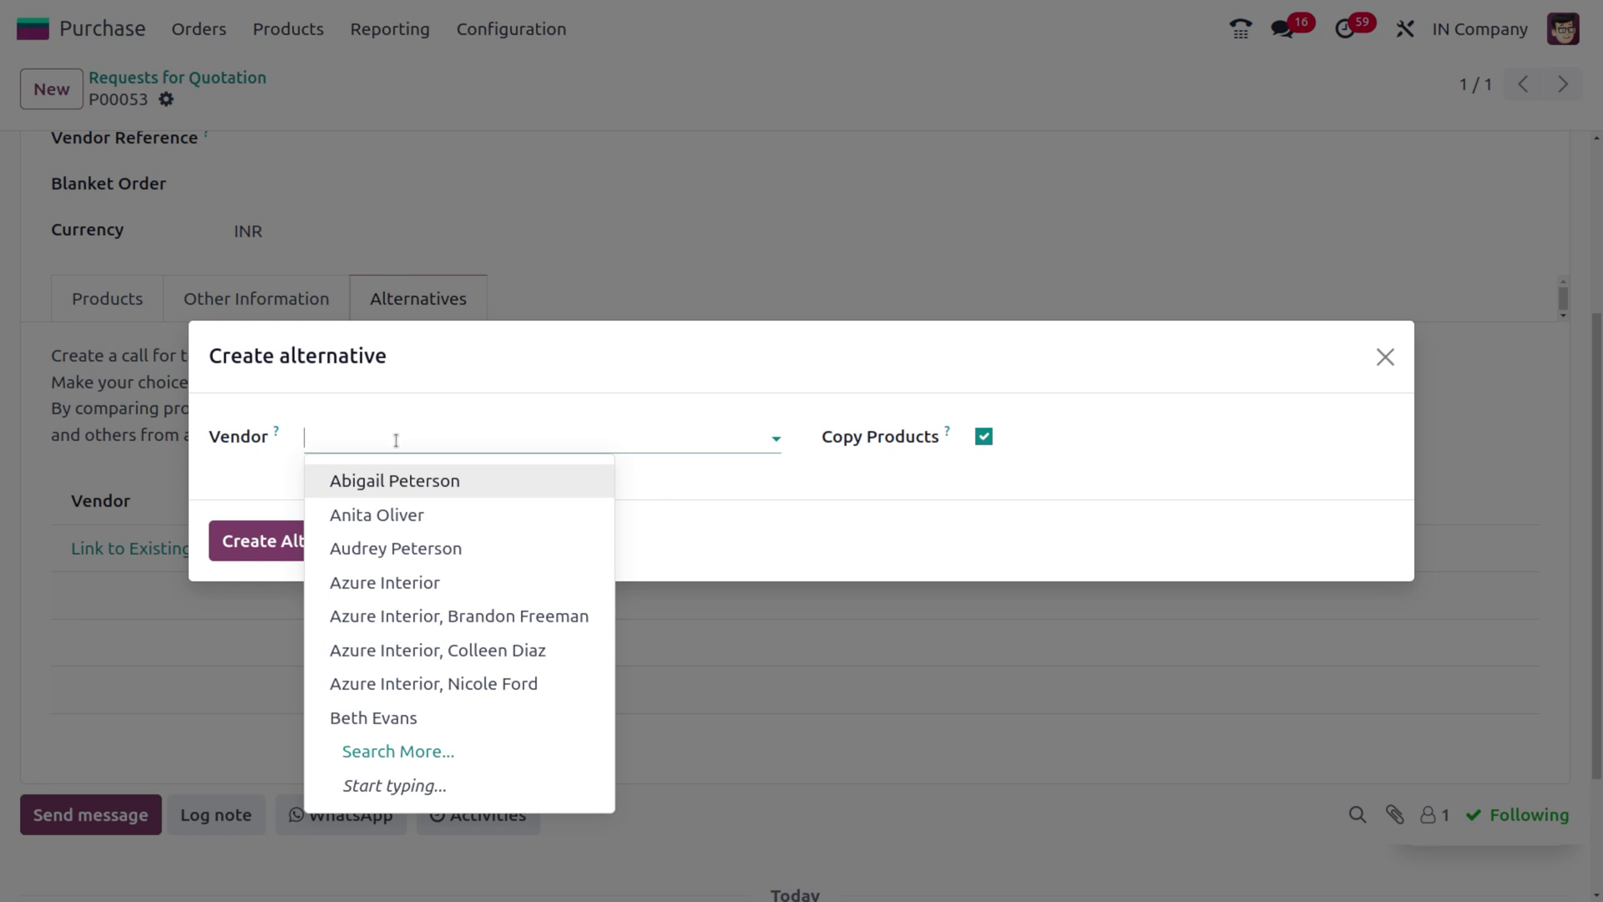
pyautogui.click(409, 715)
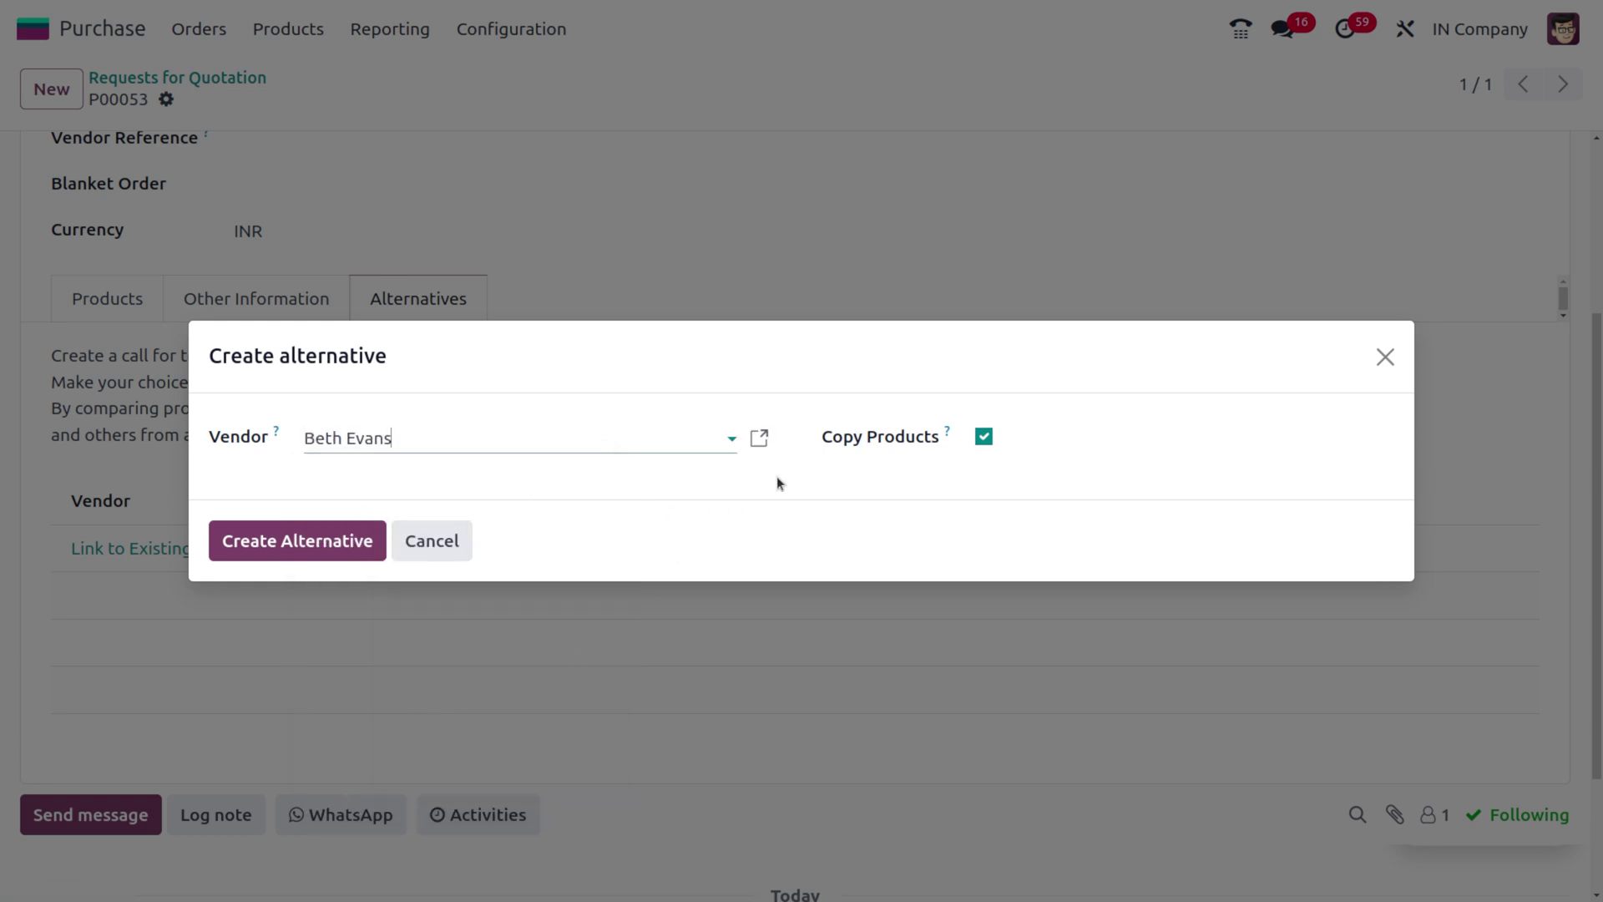
pyautogui.click(298, 554)
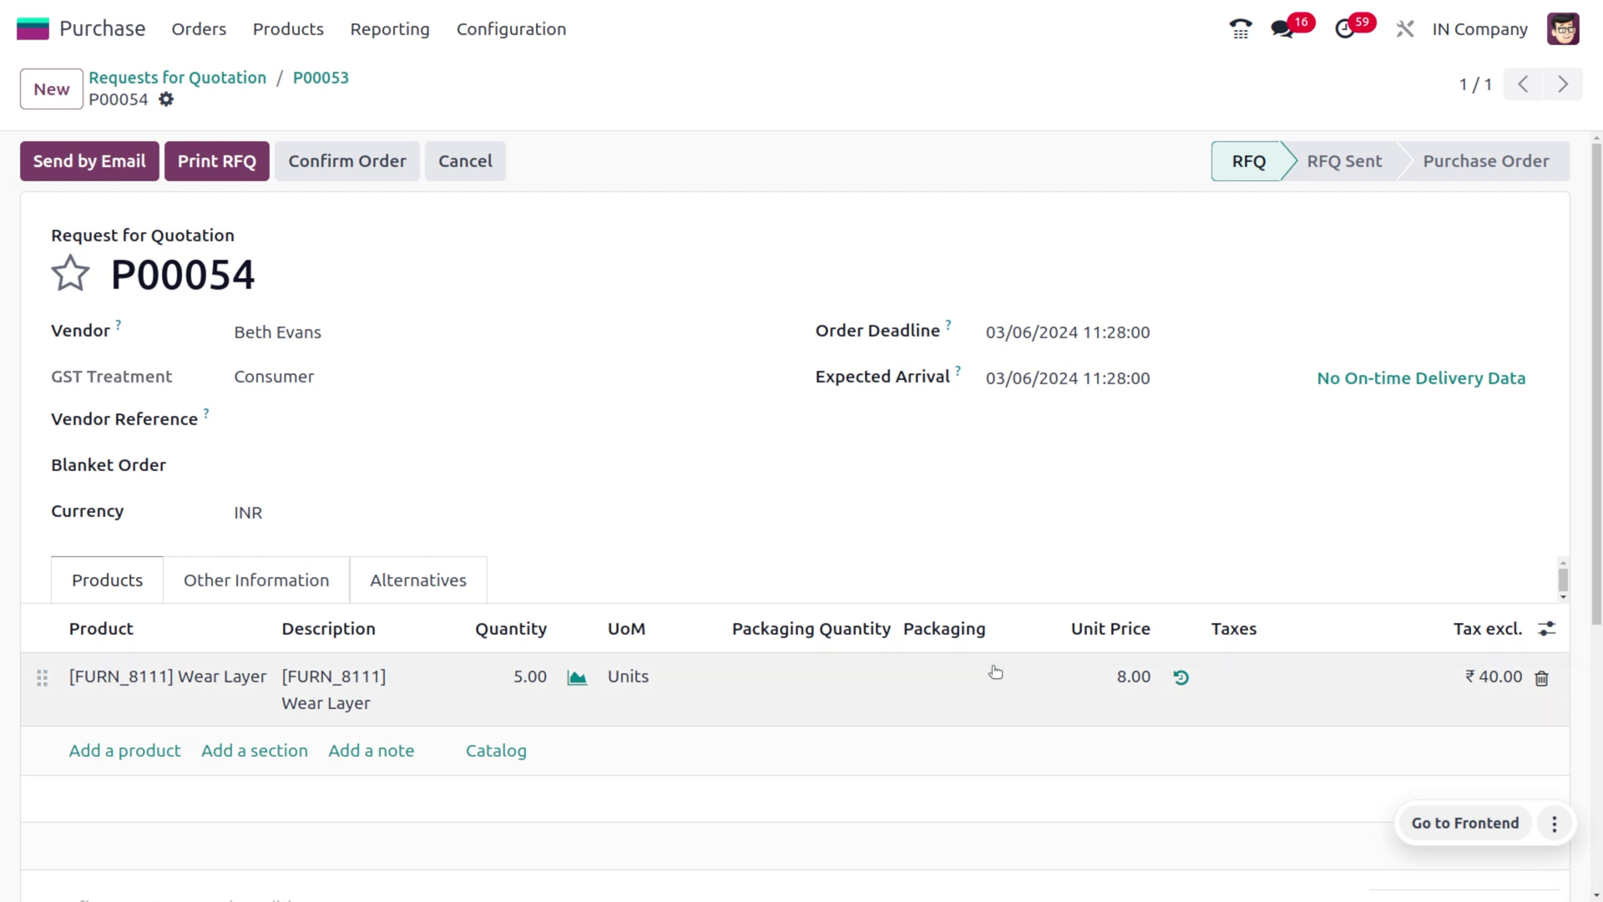
# Set P00054's Wear Layer unit price to 4 and compare totals: ₹20.00 versus ₹47.20
pyautogui.click(1113, 687)
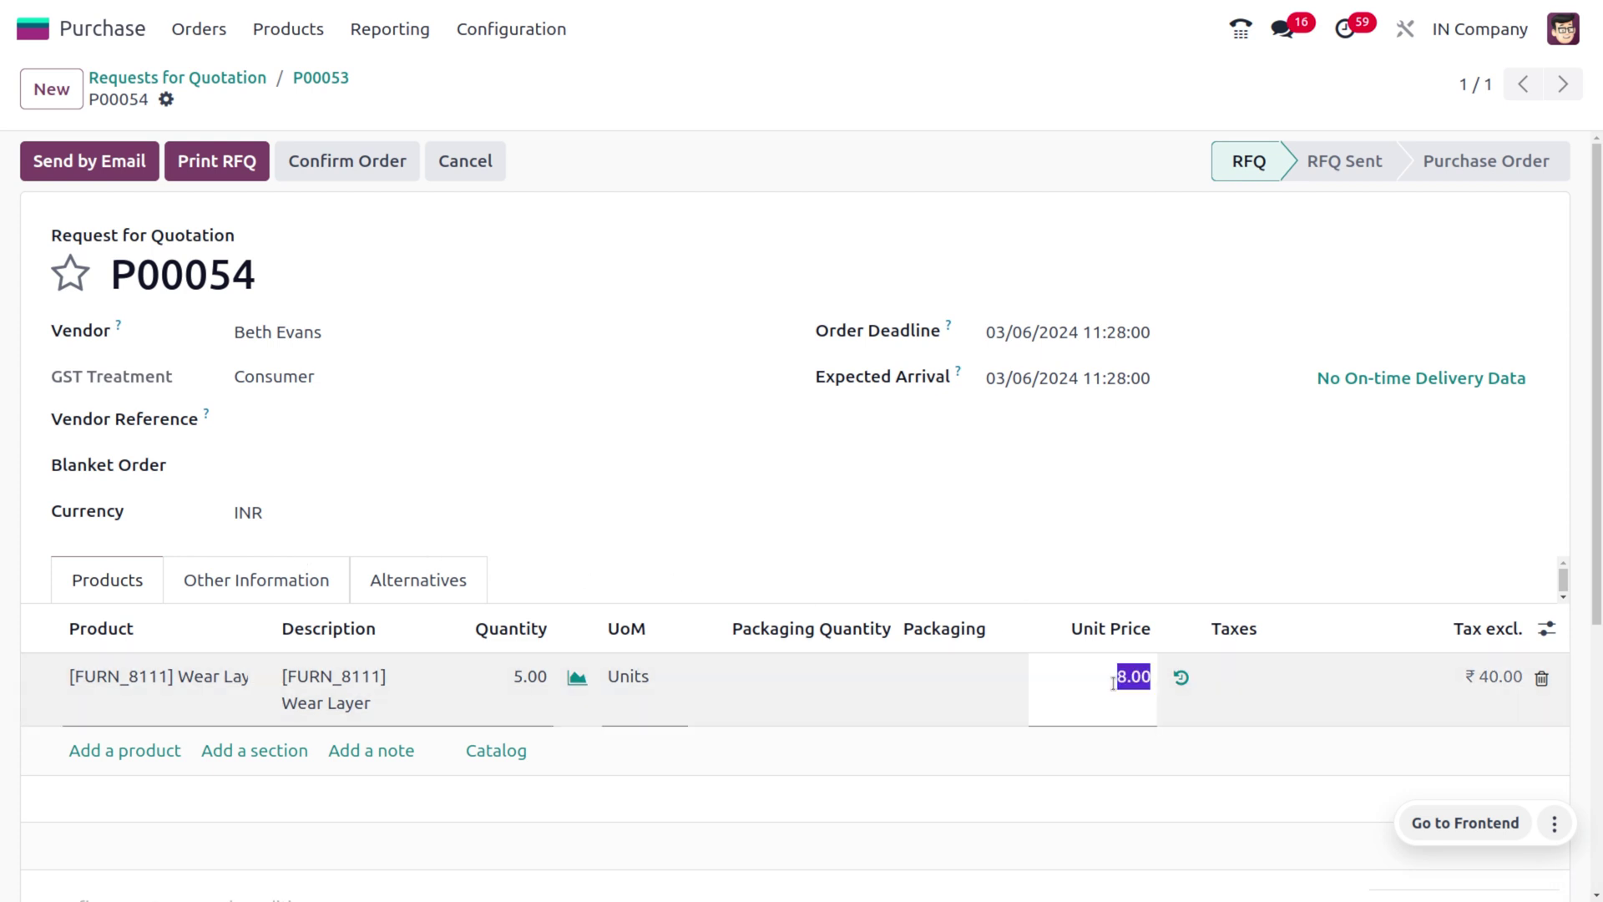
pyautogui.write('4')
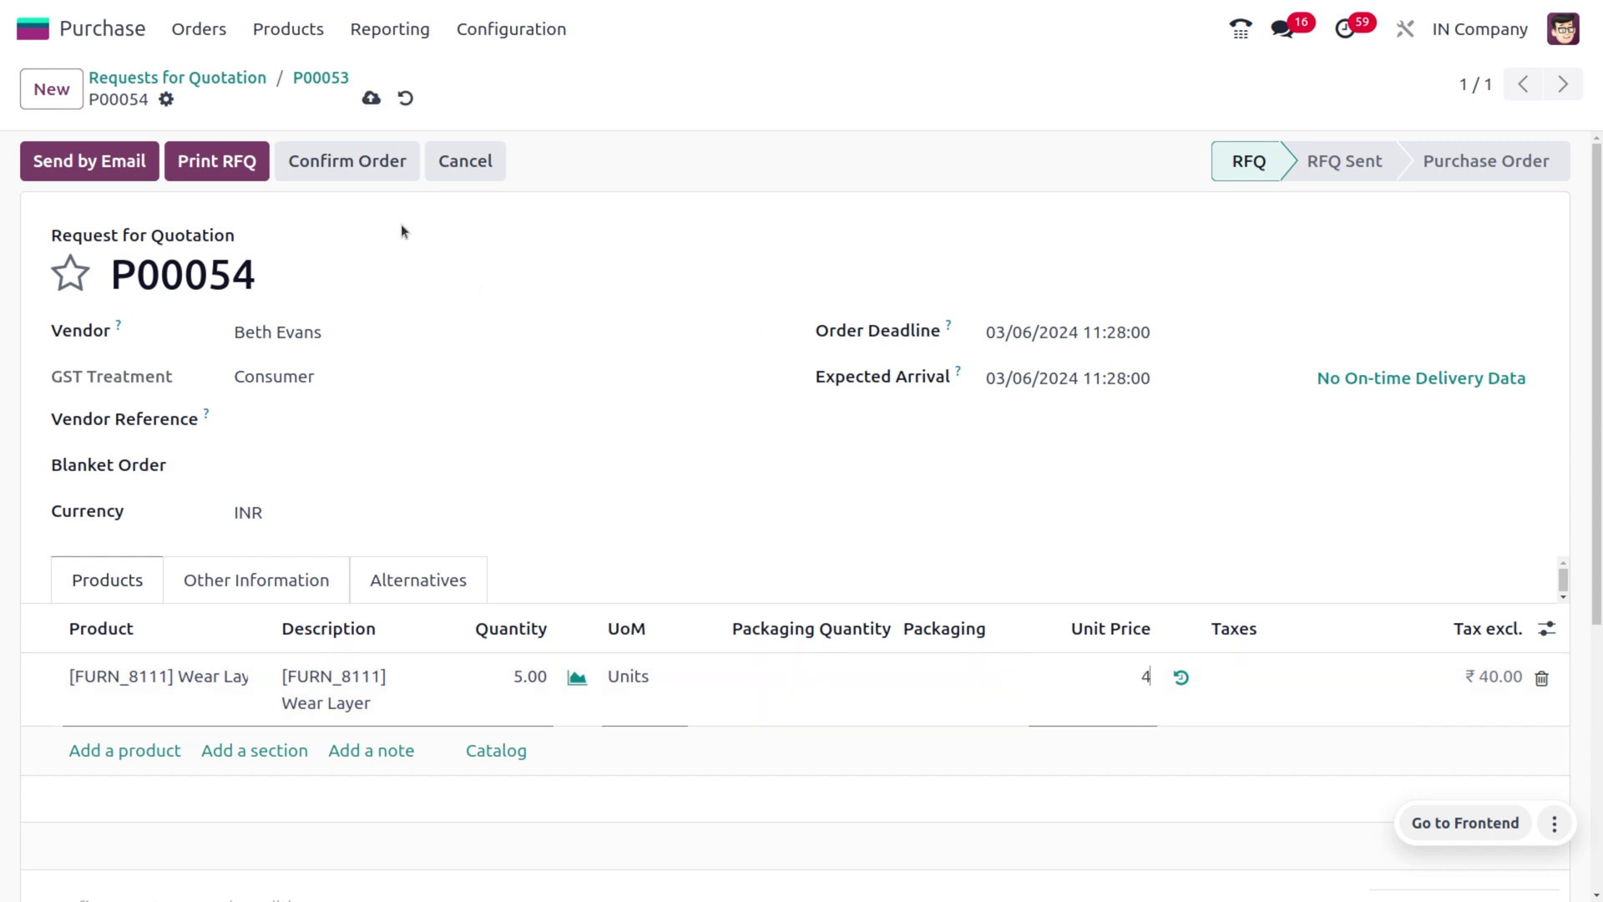
pyautogui.click(391, 573)
pyautogui.scroll(-4, 827, 664)
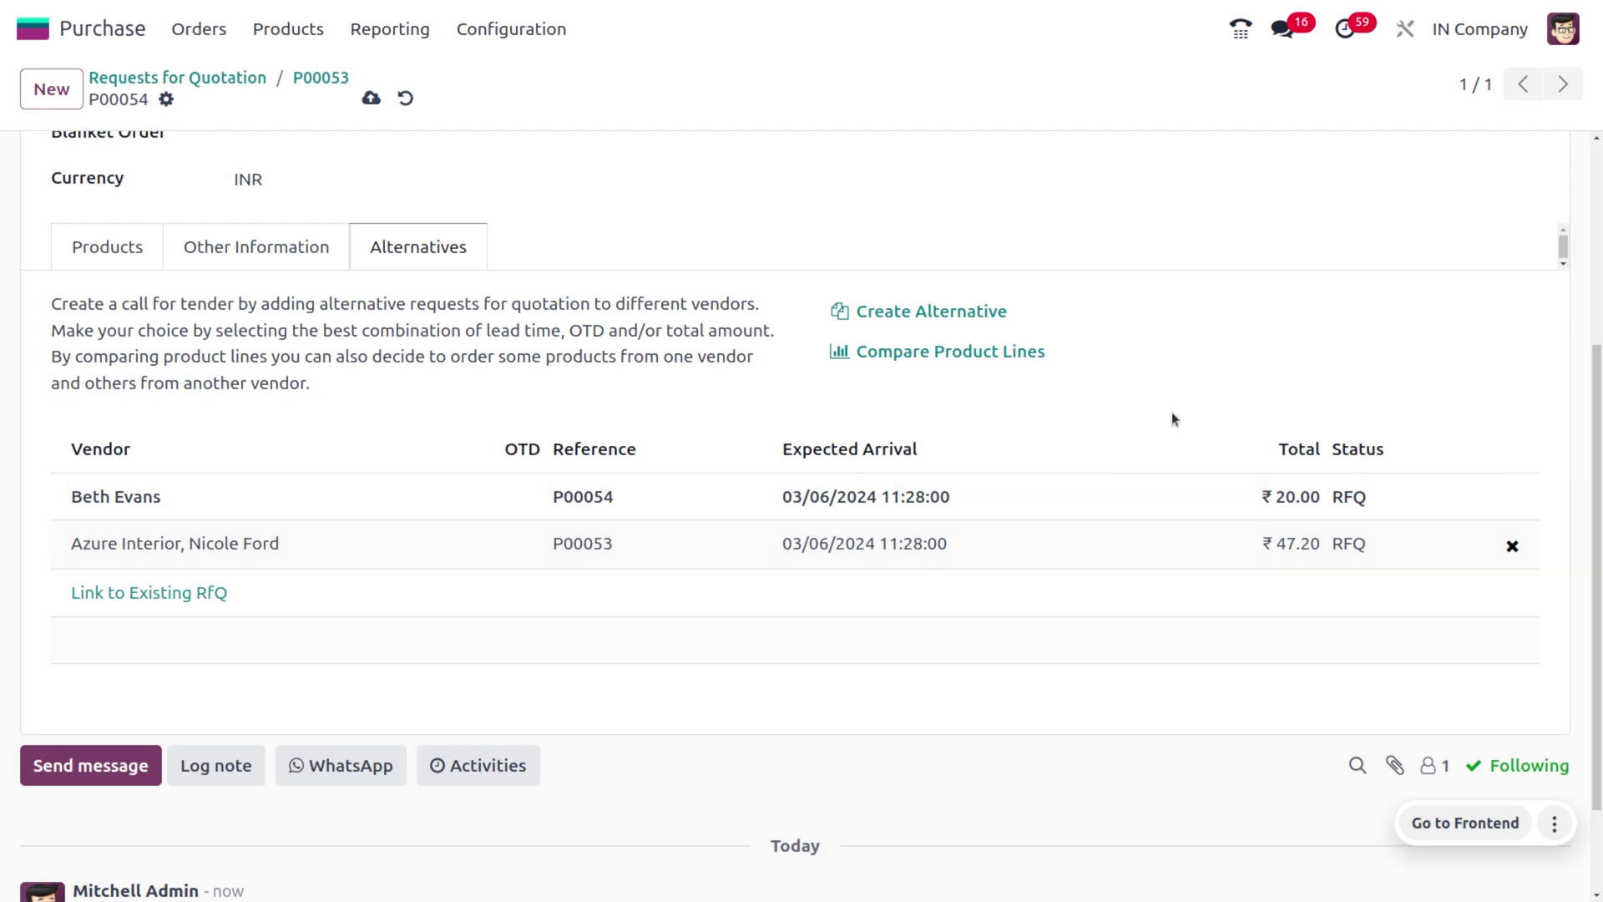
# Create alternative RFQ P00055 for a vendor found via Search More, pricing Wear Layer at 3.5
pyautogui.click(932, 317)
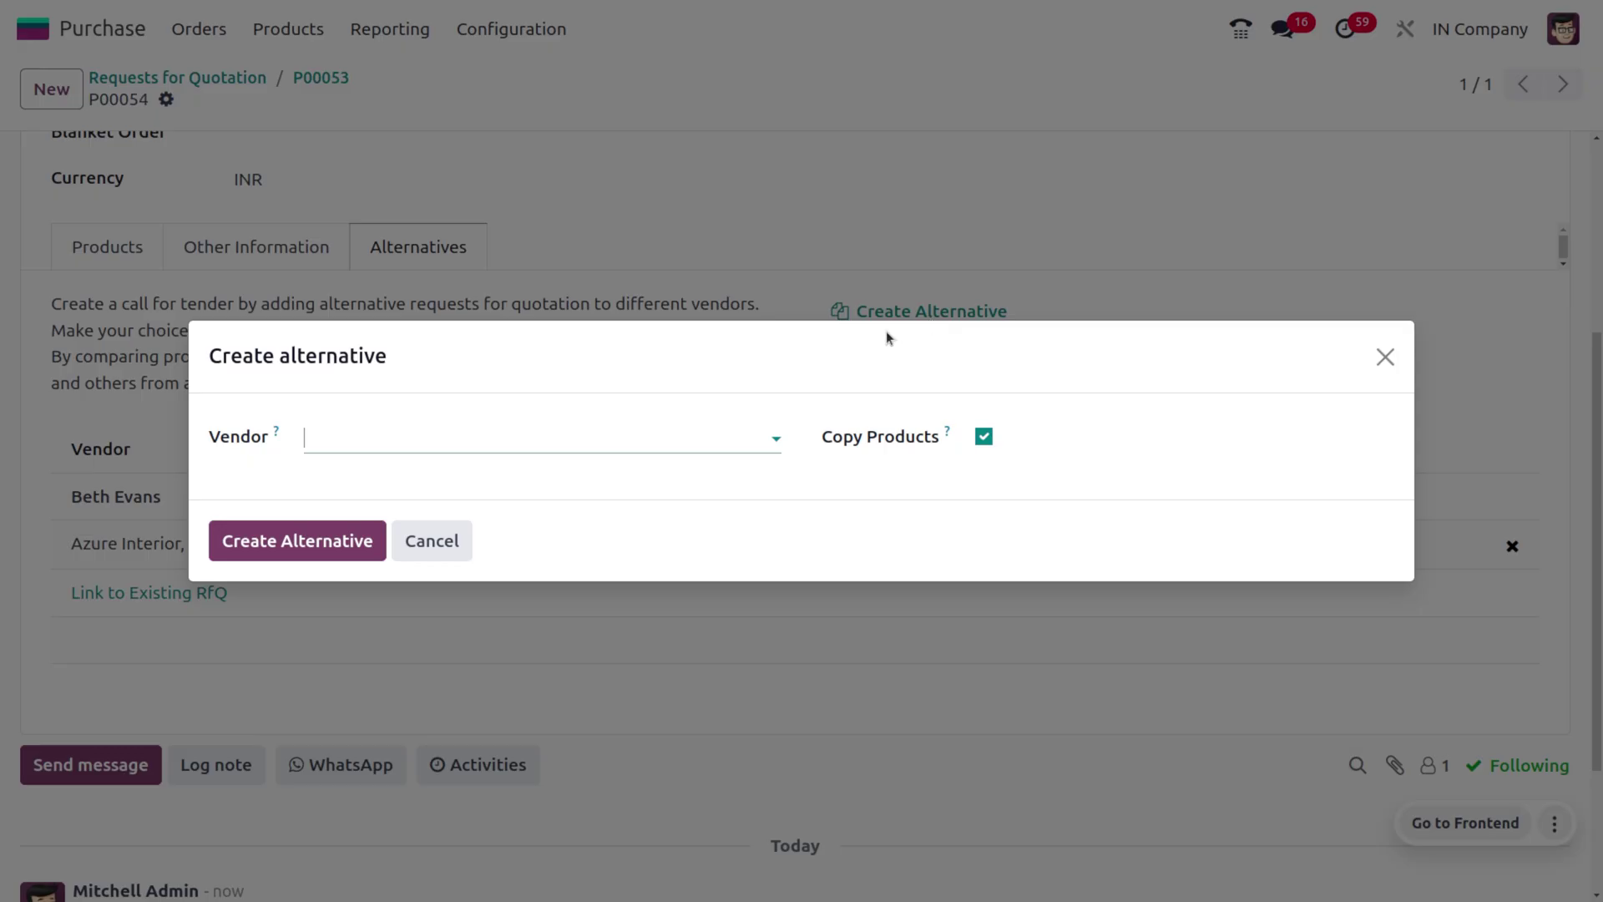
pyautogui.click(399, 438)
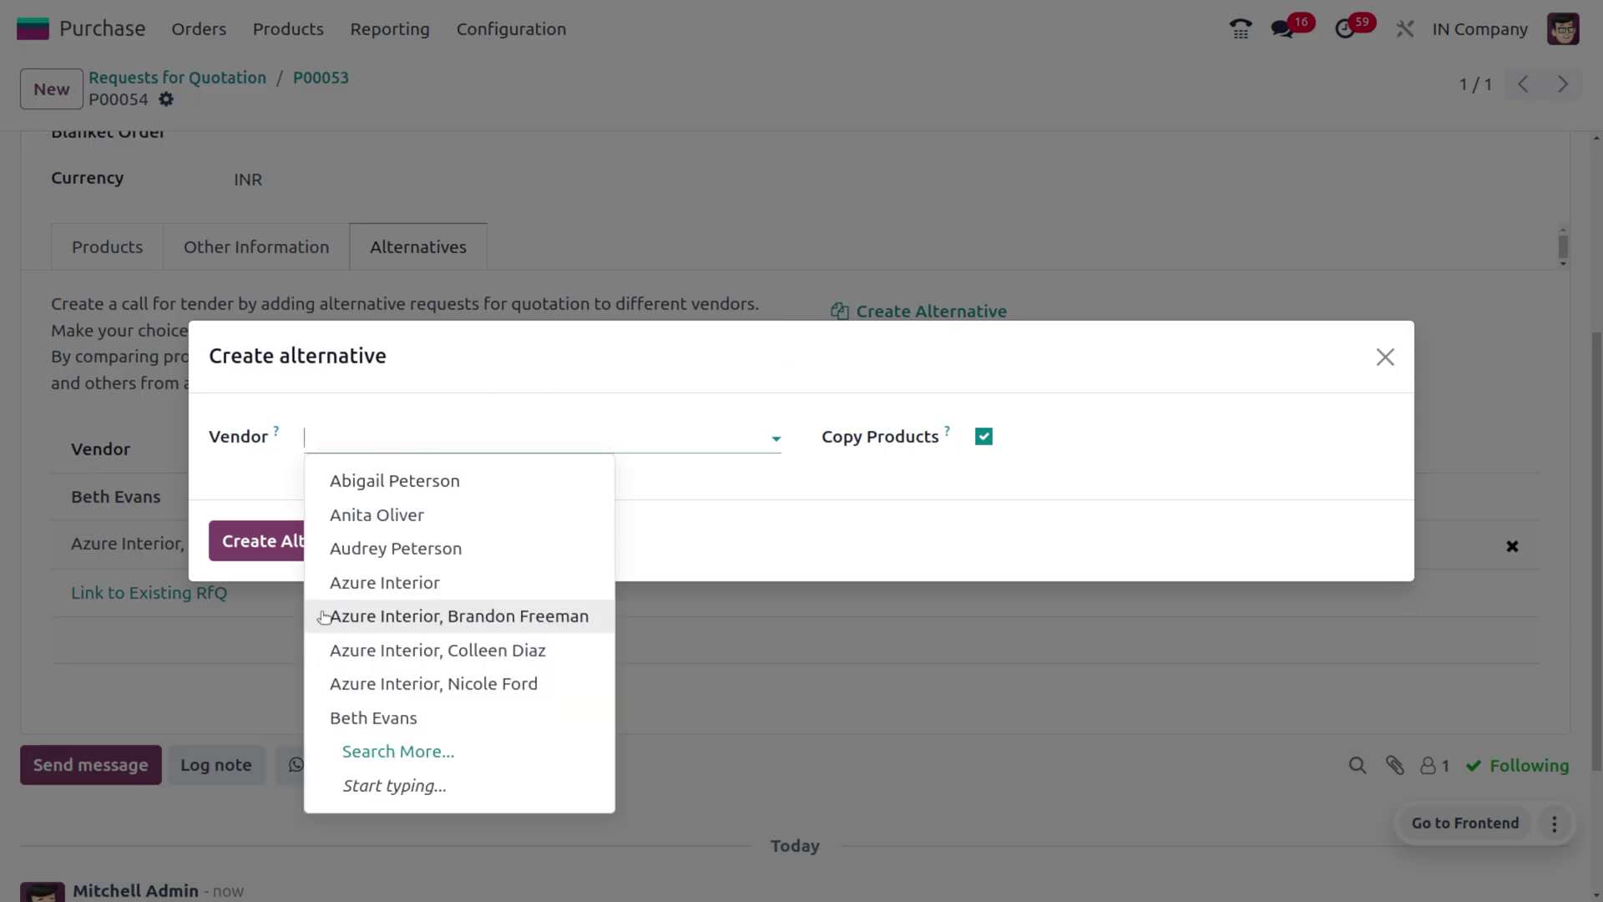
pyautogui.click(363, 754)
pyautogui.scroll(-20, 530, 673)
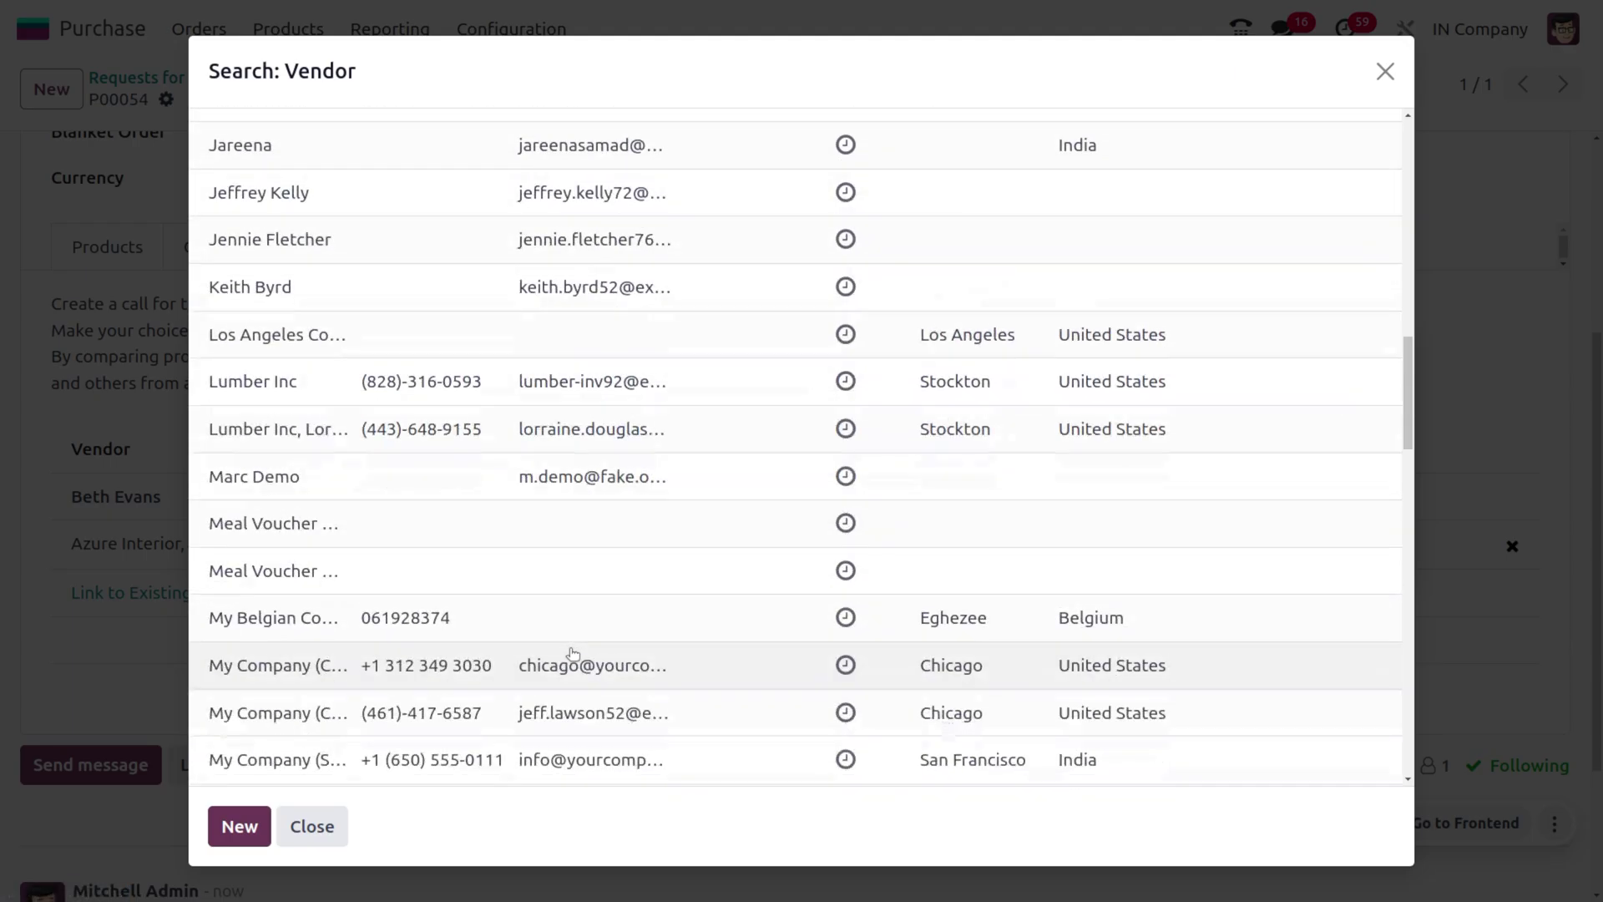
pyautogui.scroll(-8, 573, 654)
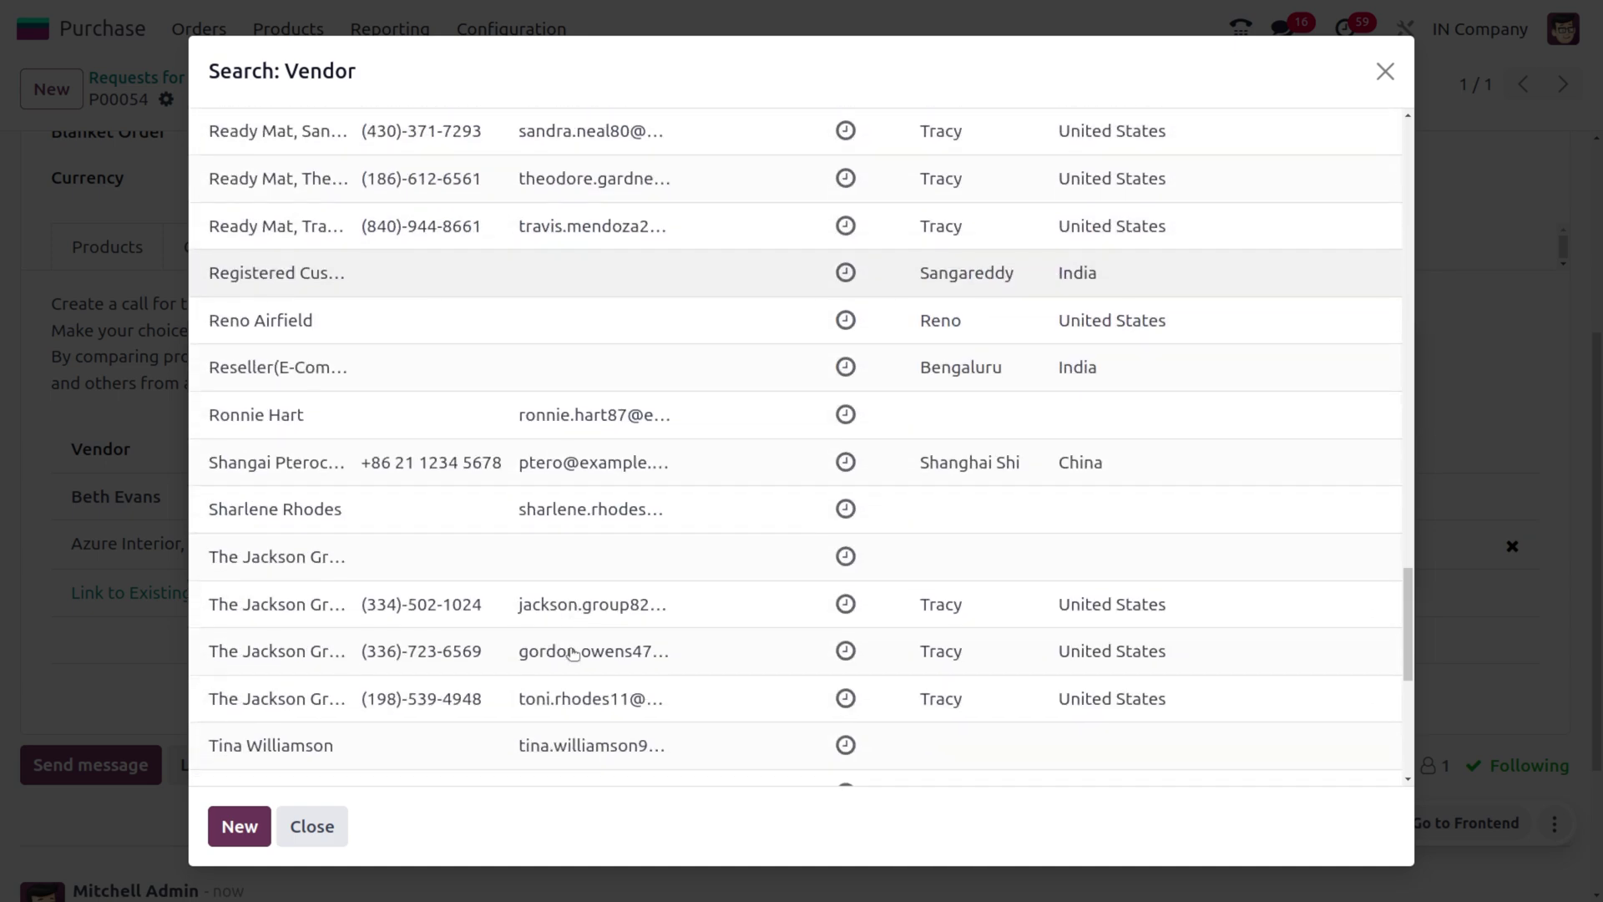
pyautogui.scroll(-4, 573, 654)
pyautogui.click(342, 534)
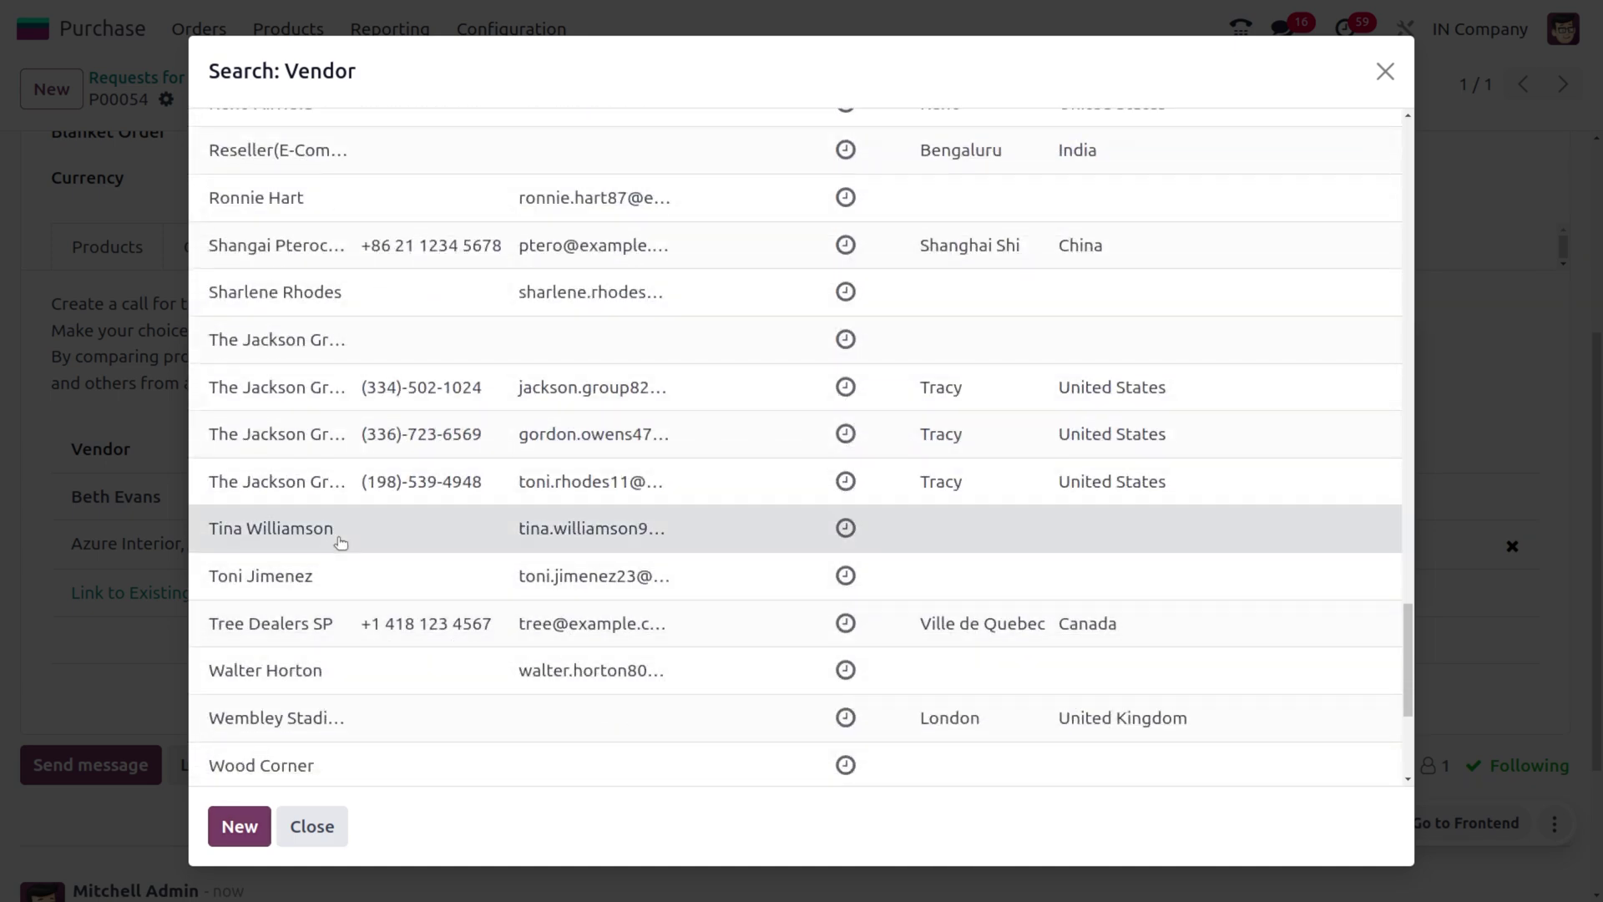
pyautogui.click(302, 541)
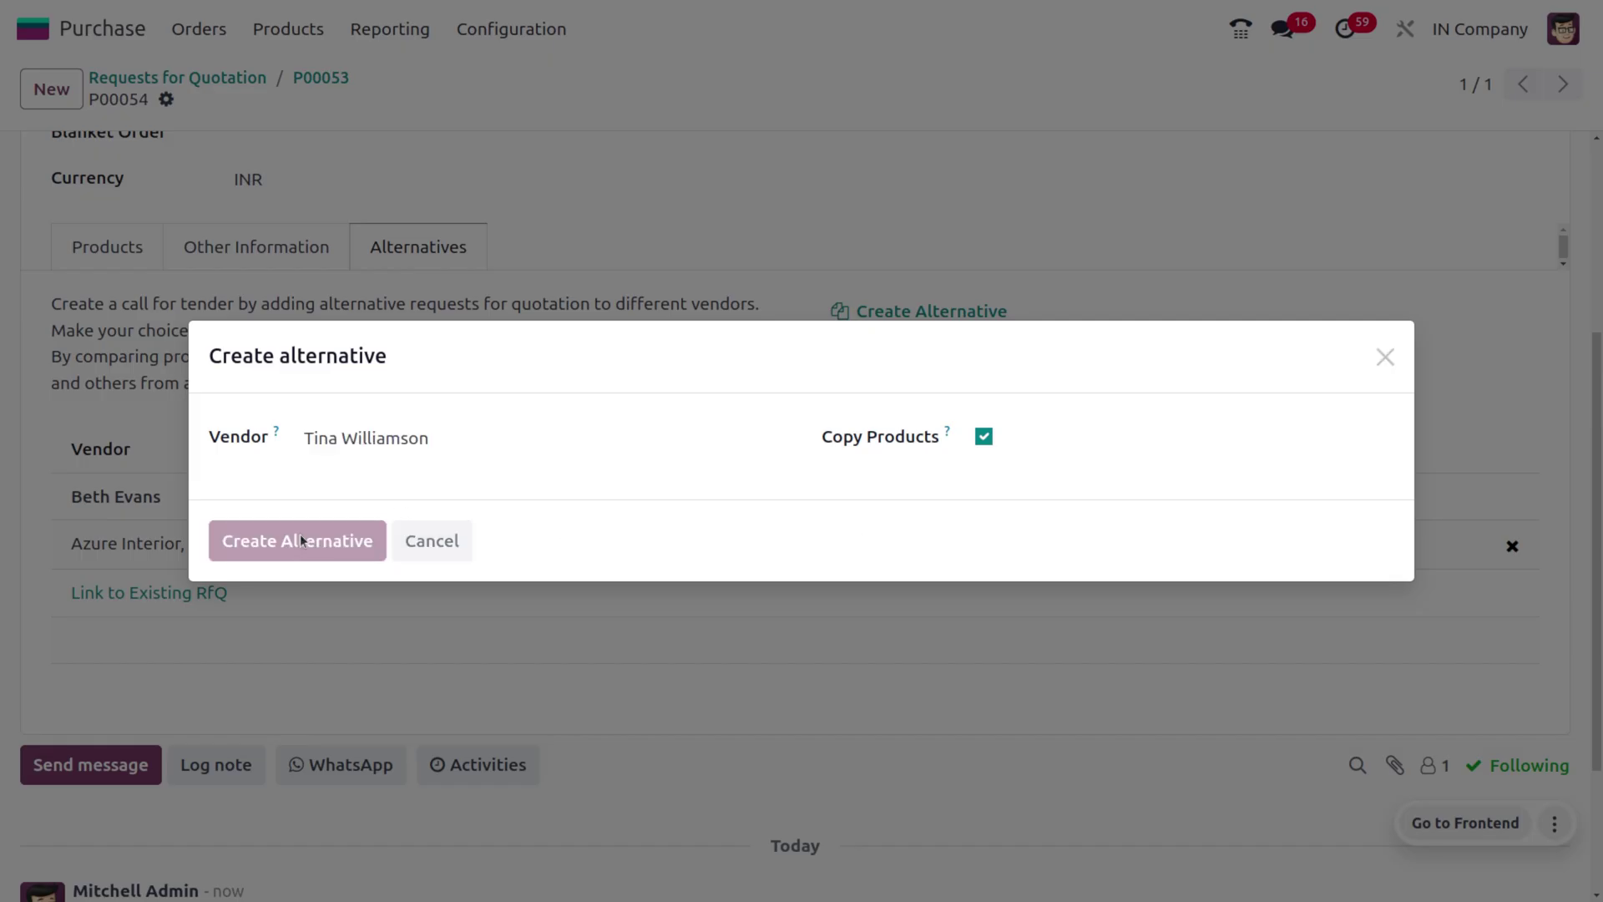
pyautogui.click(1113, 672)
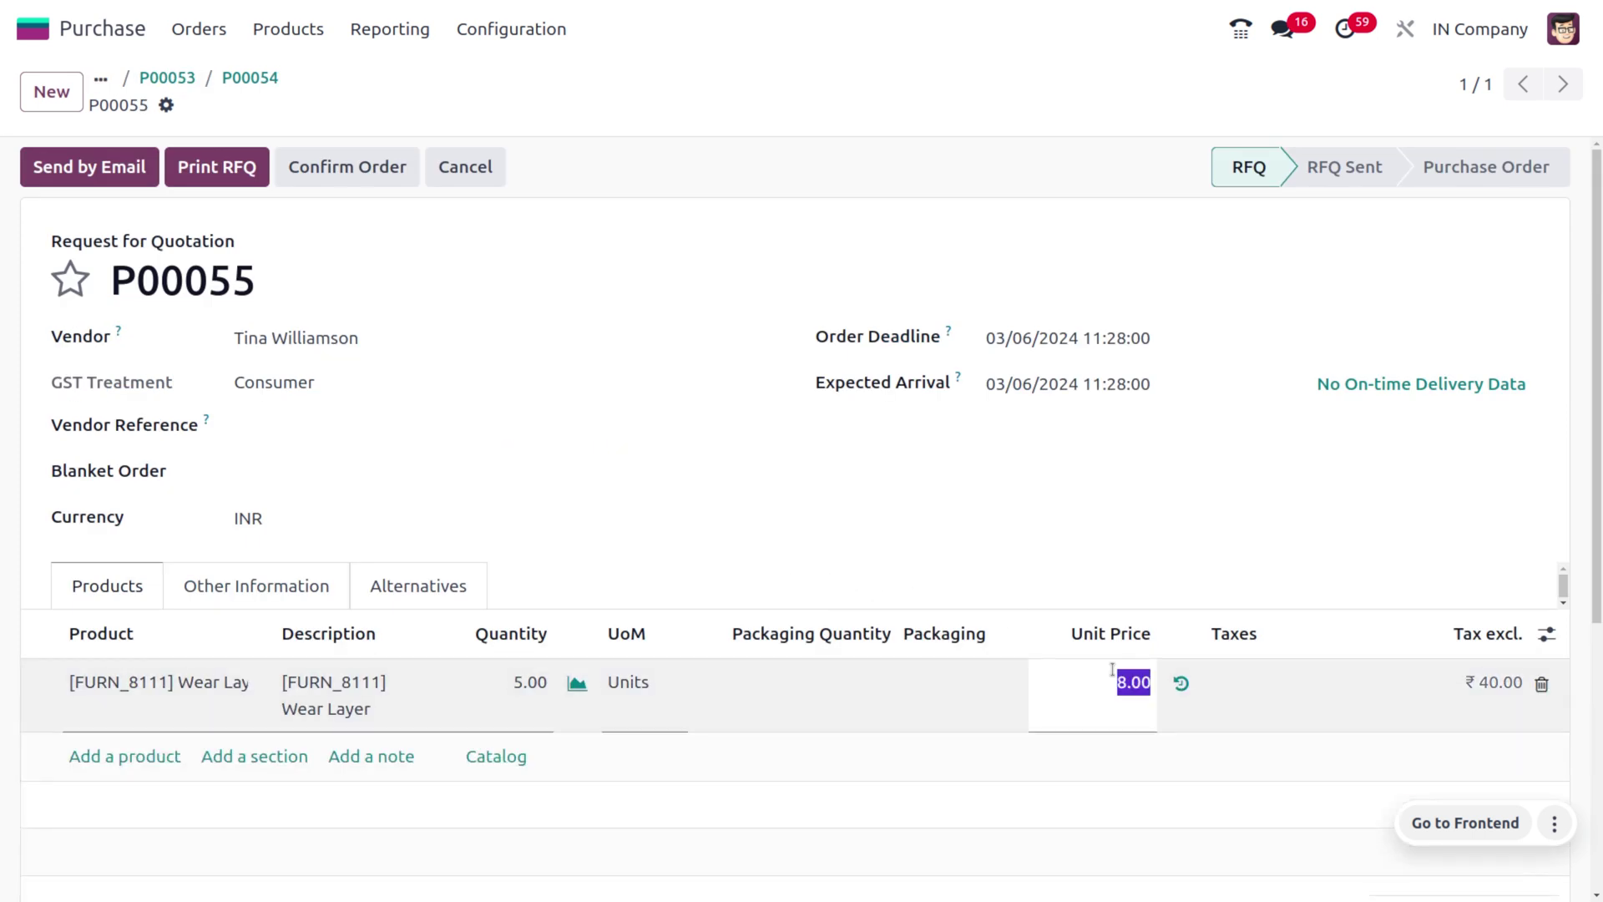
pyautogui.write('3.5')
# Add existing RFQ P00048 to P00055's alternatives and compare the four Wear Layer lines
pyautogui.click(388, 594)
pyautogui.scroll(-5, 195, 739)
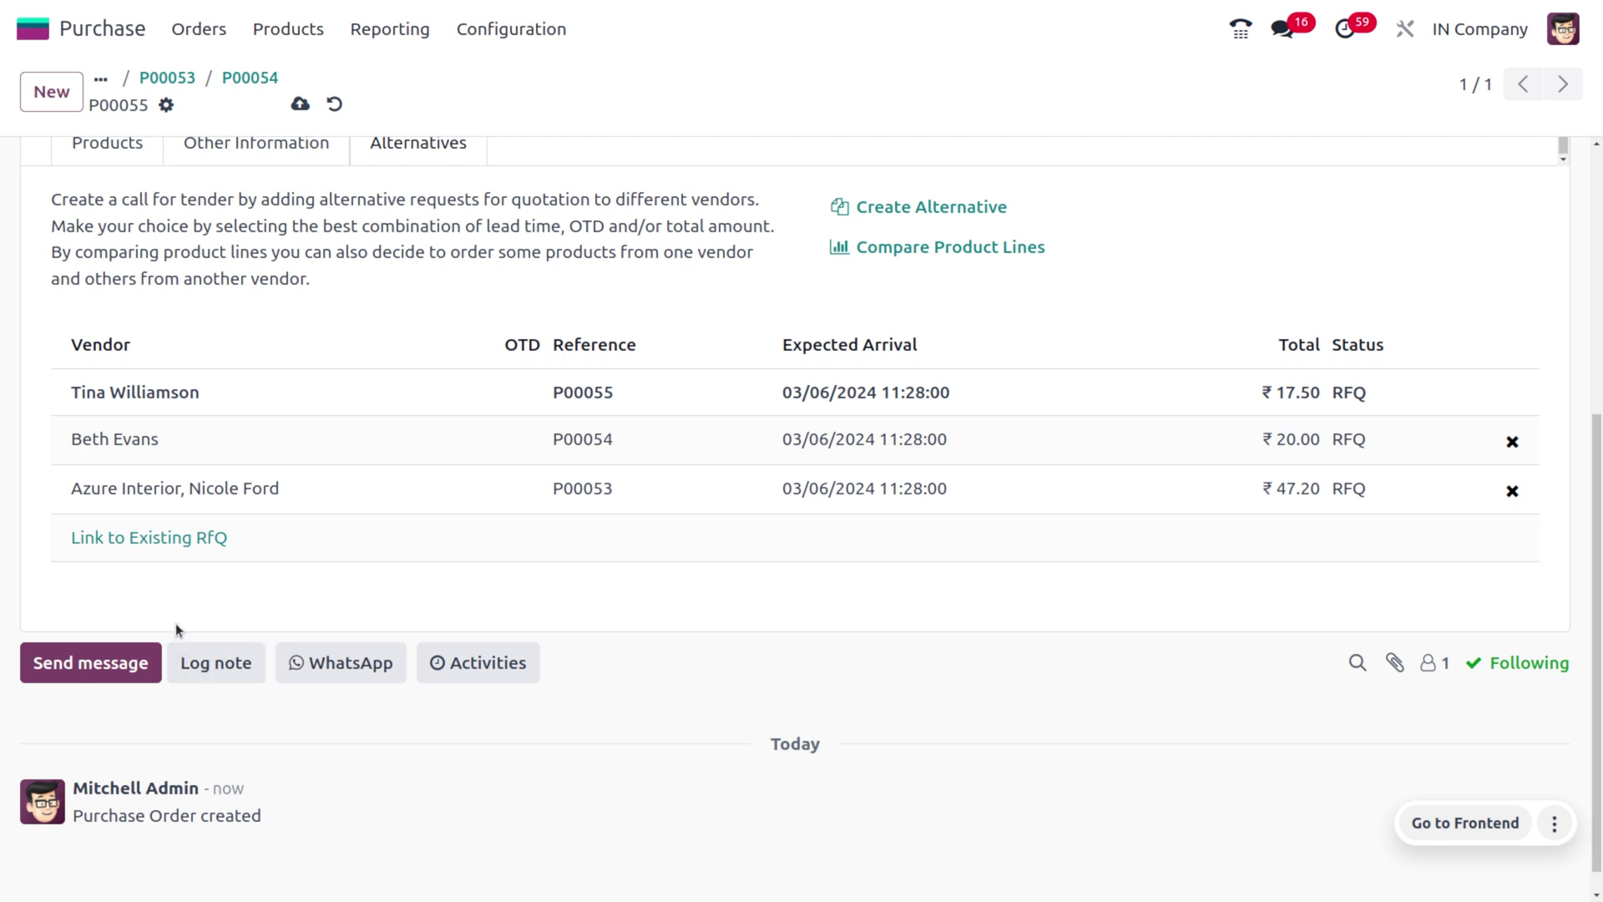
pyautogui.click(174, 544)
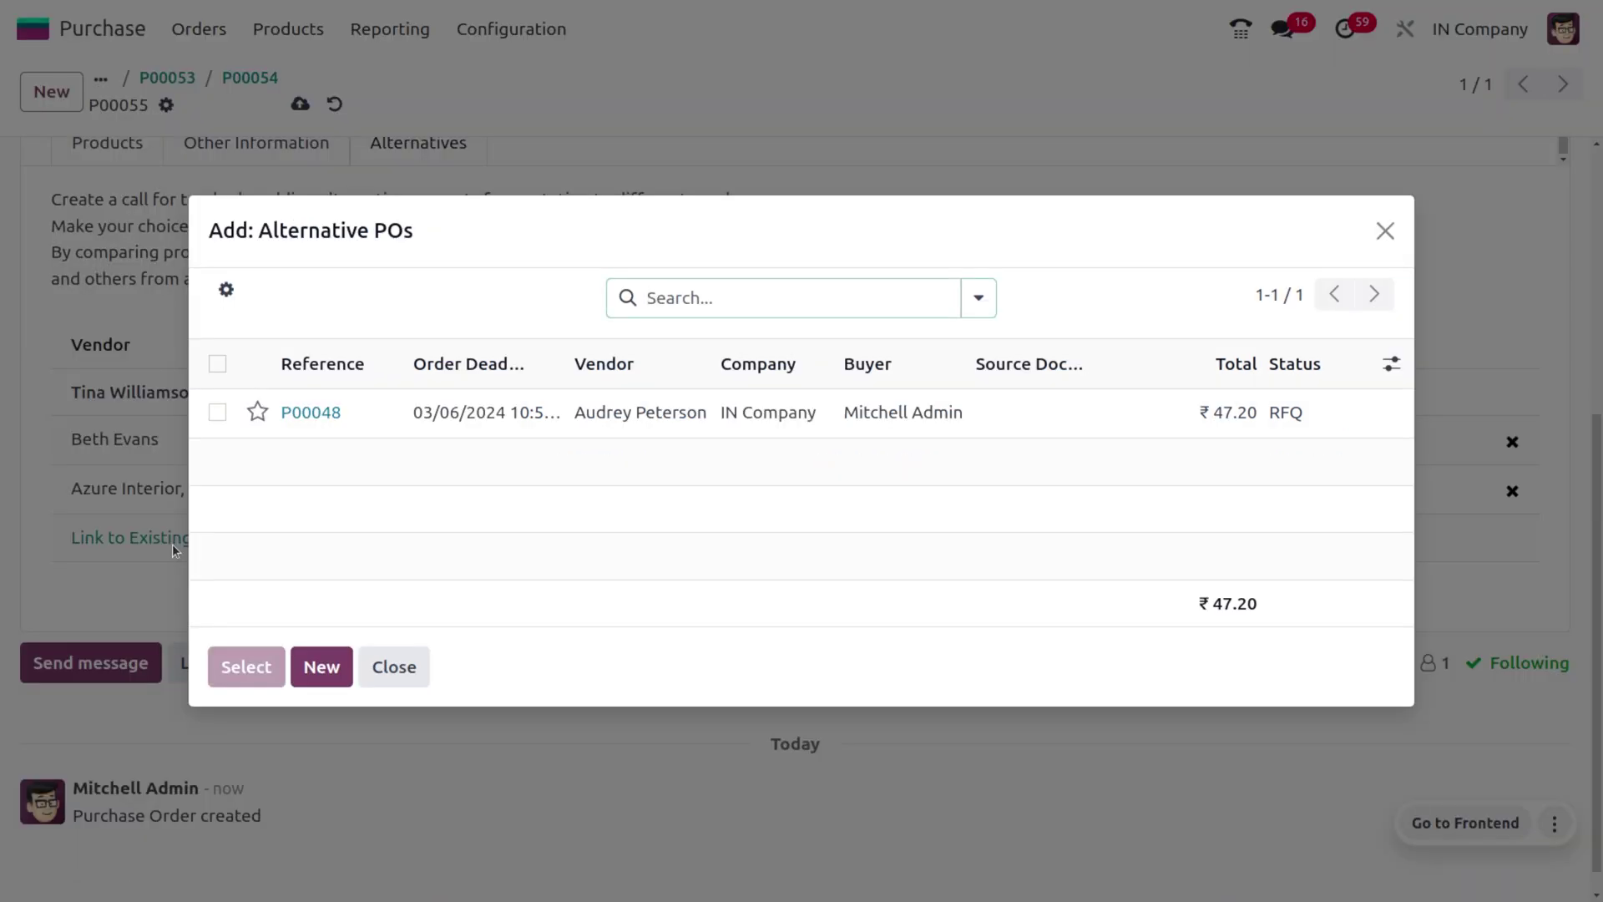
pyautogui.click(218, 413)
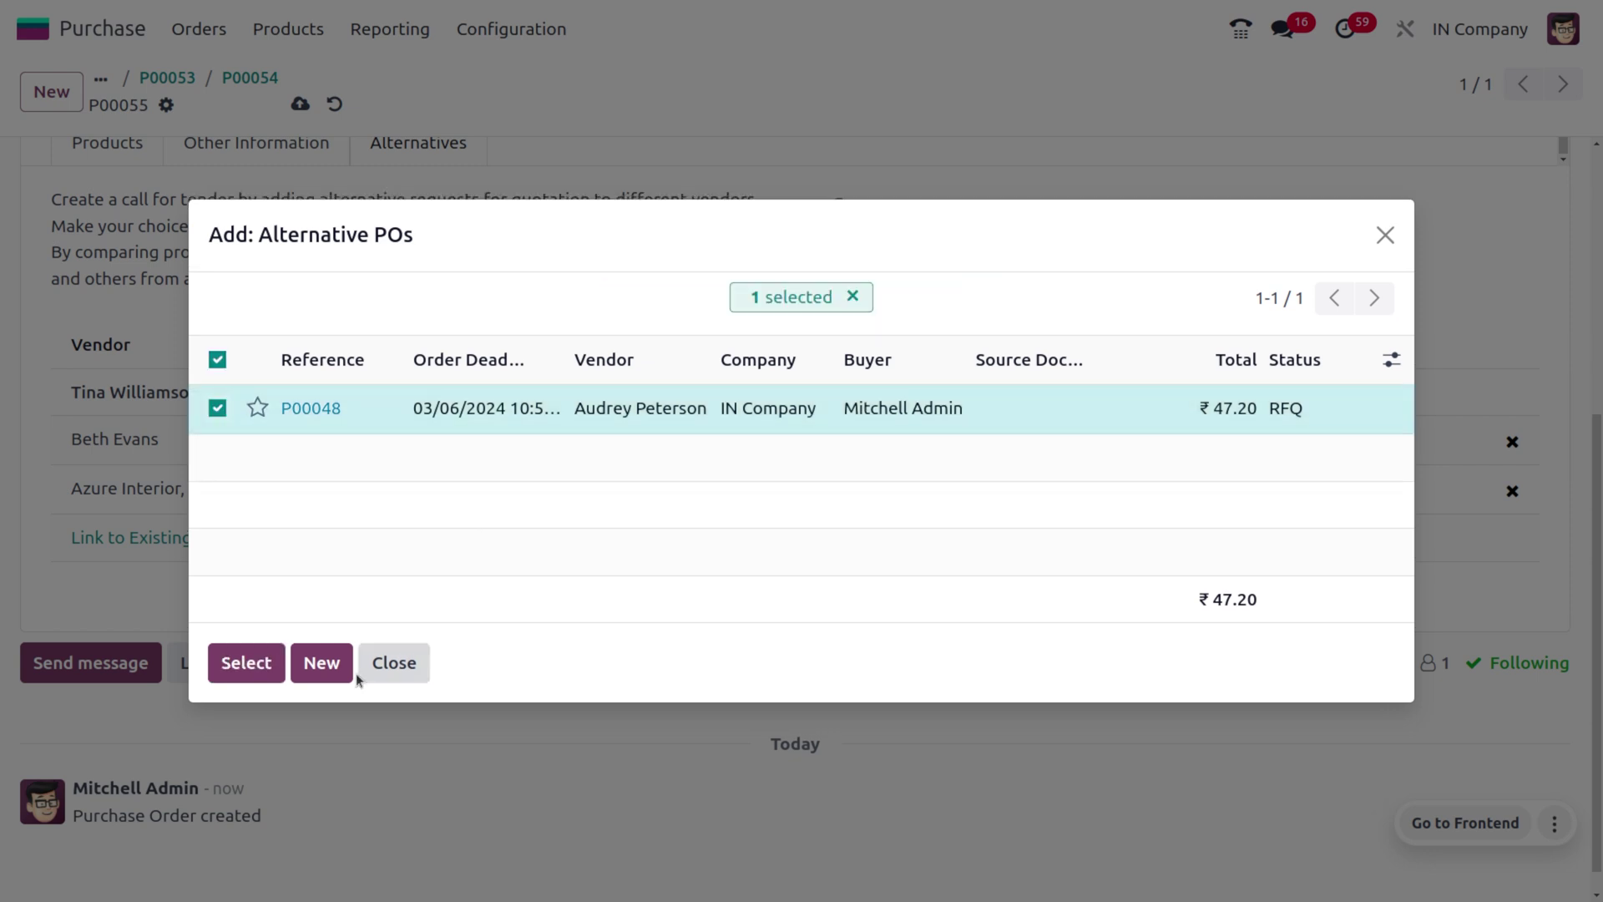
pyautogui.click(269, 663)
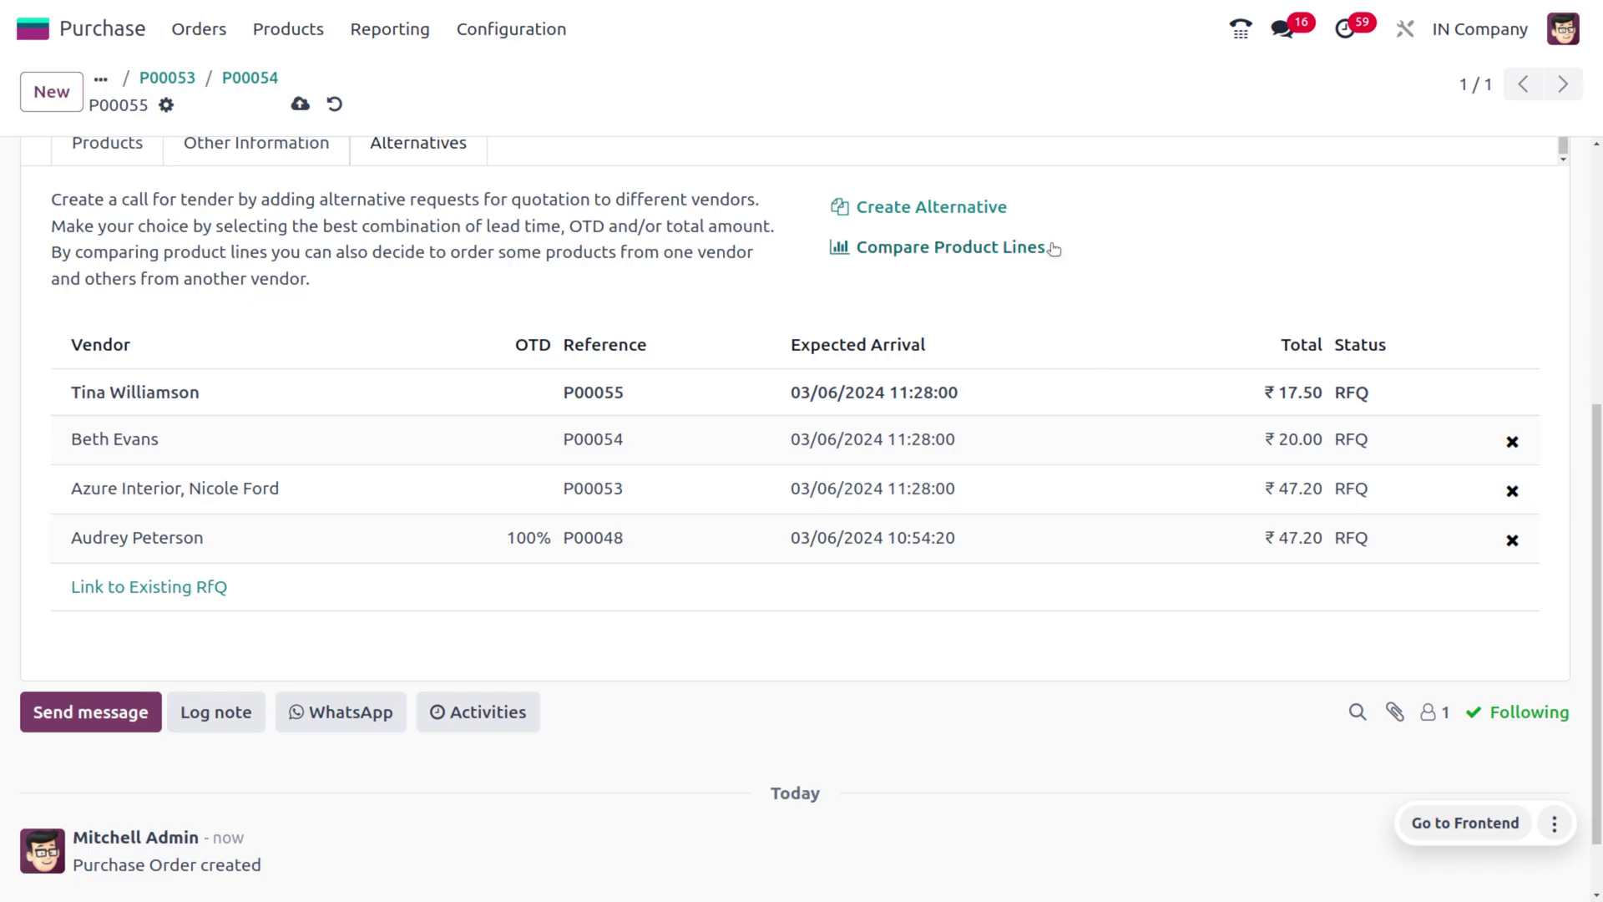
pyautogui.click(912, 261)
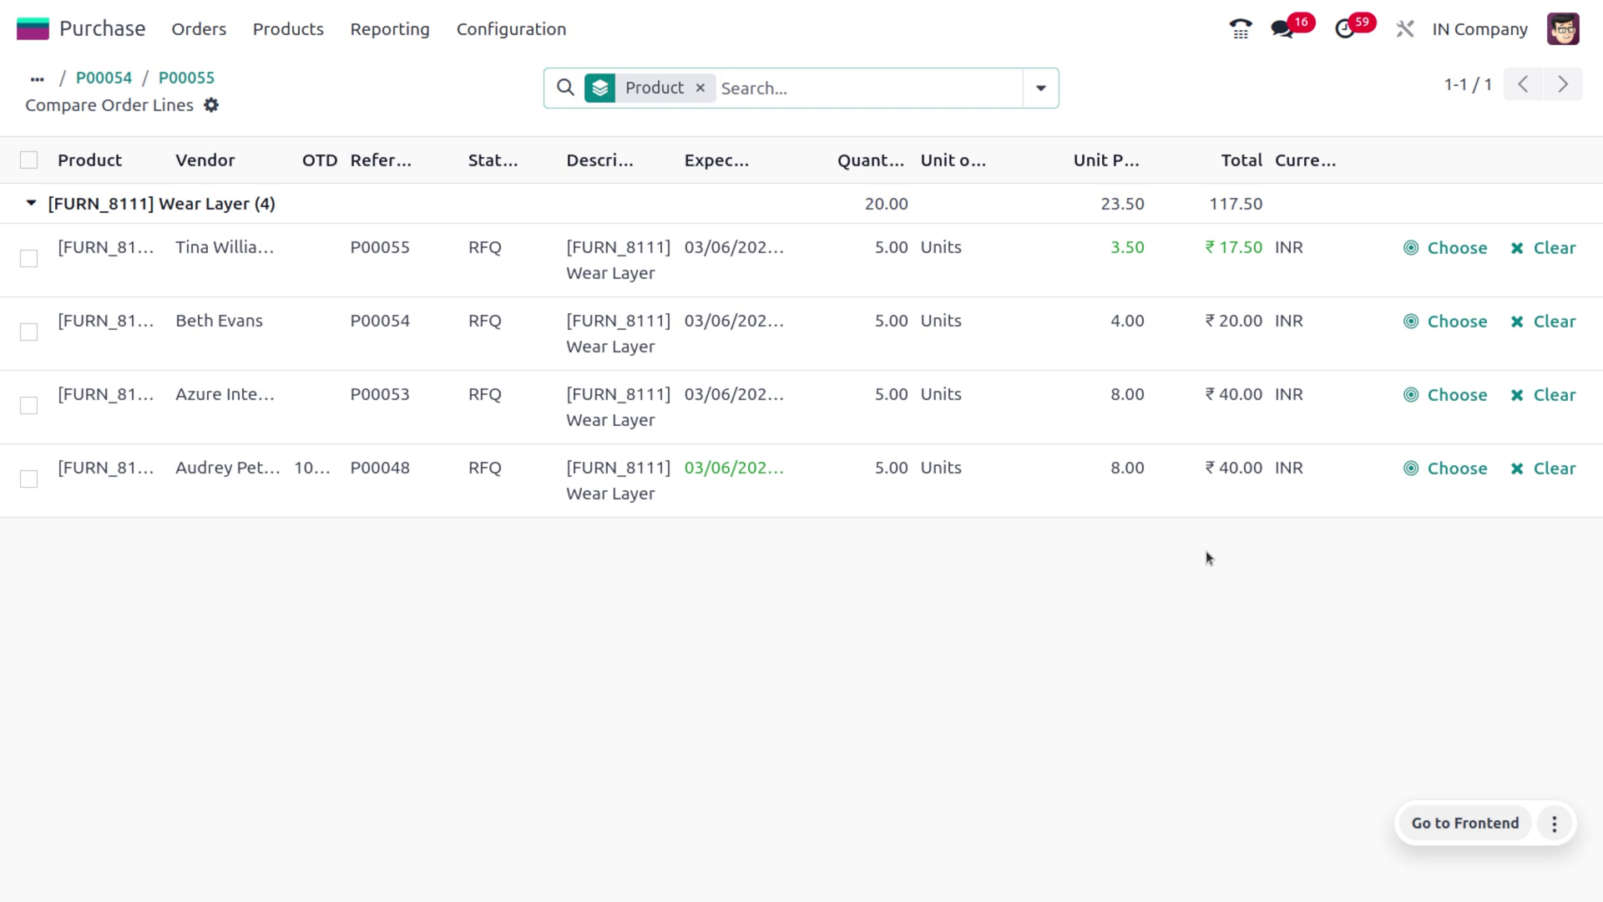
# Choose P00055's 3.50 Wear Layer line, zeroing the other RFQs, and return to P00055
pyautogui.click(1445, 251)
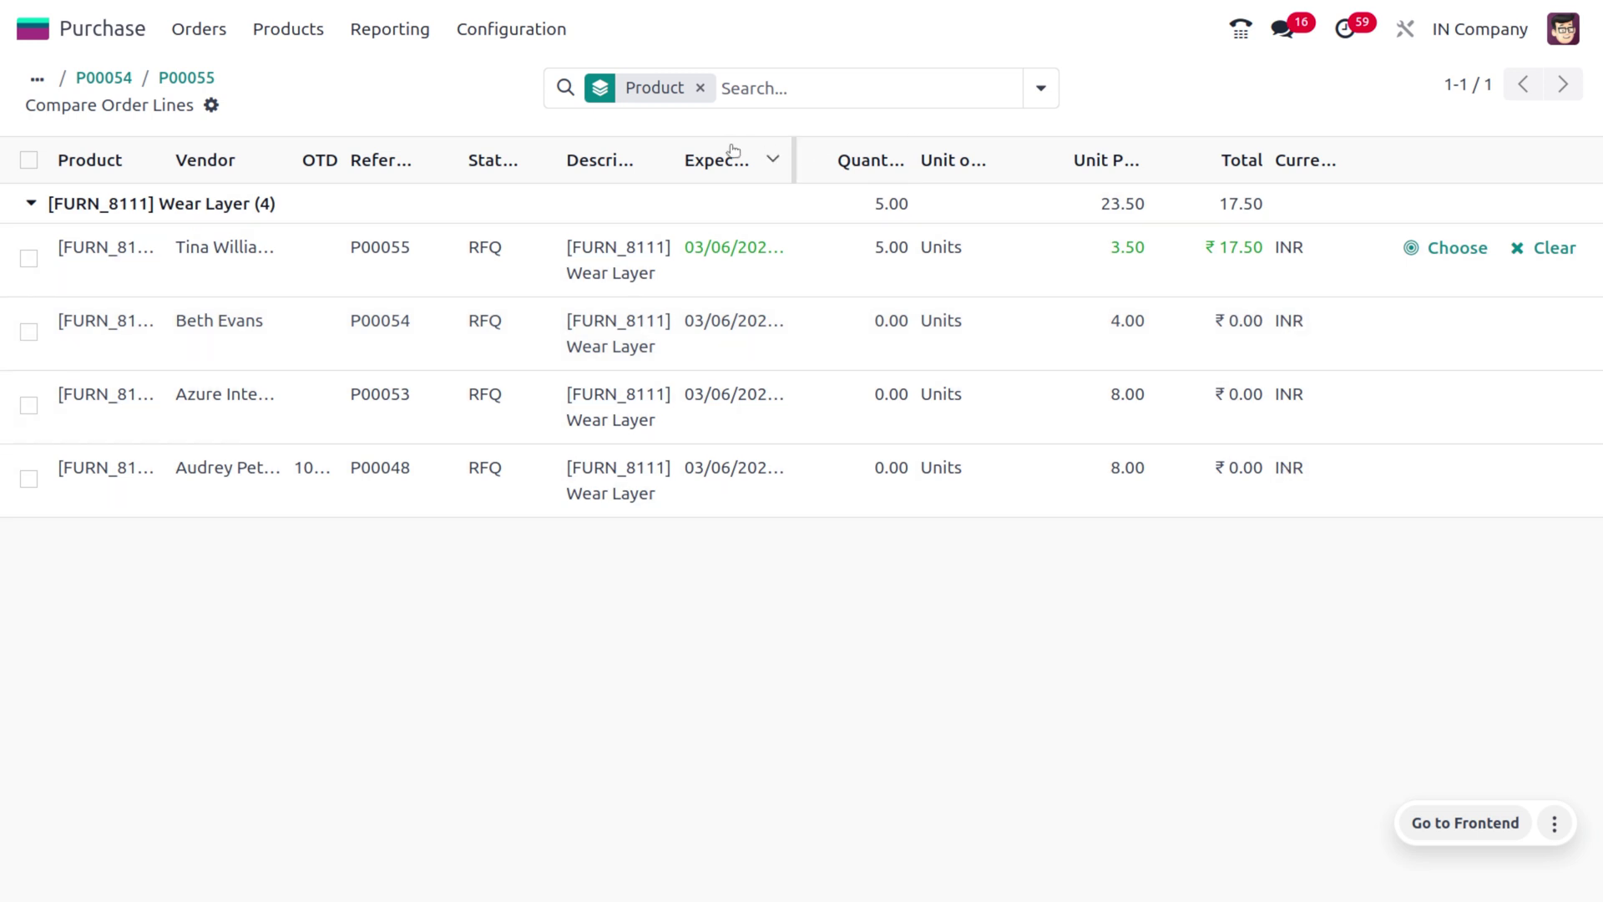
pyautogui.click(191, 78)
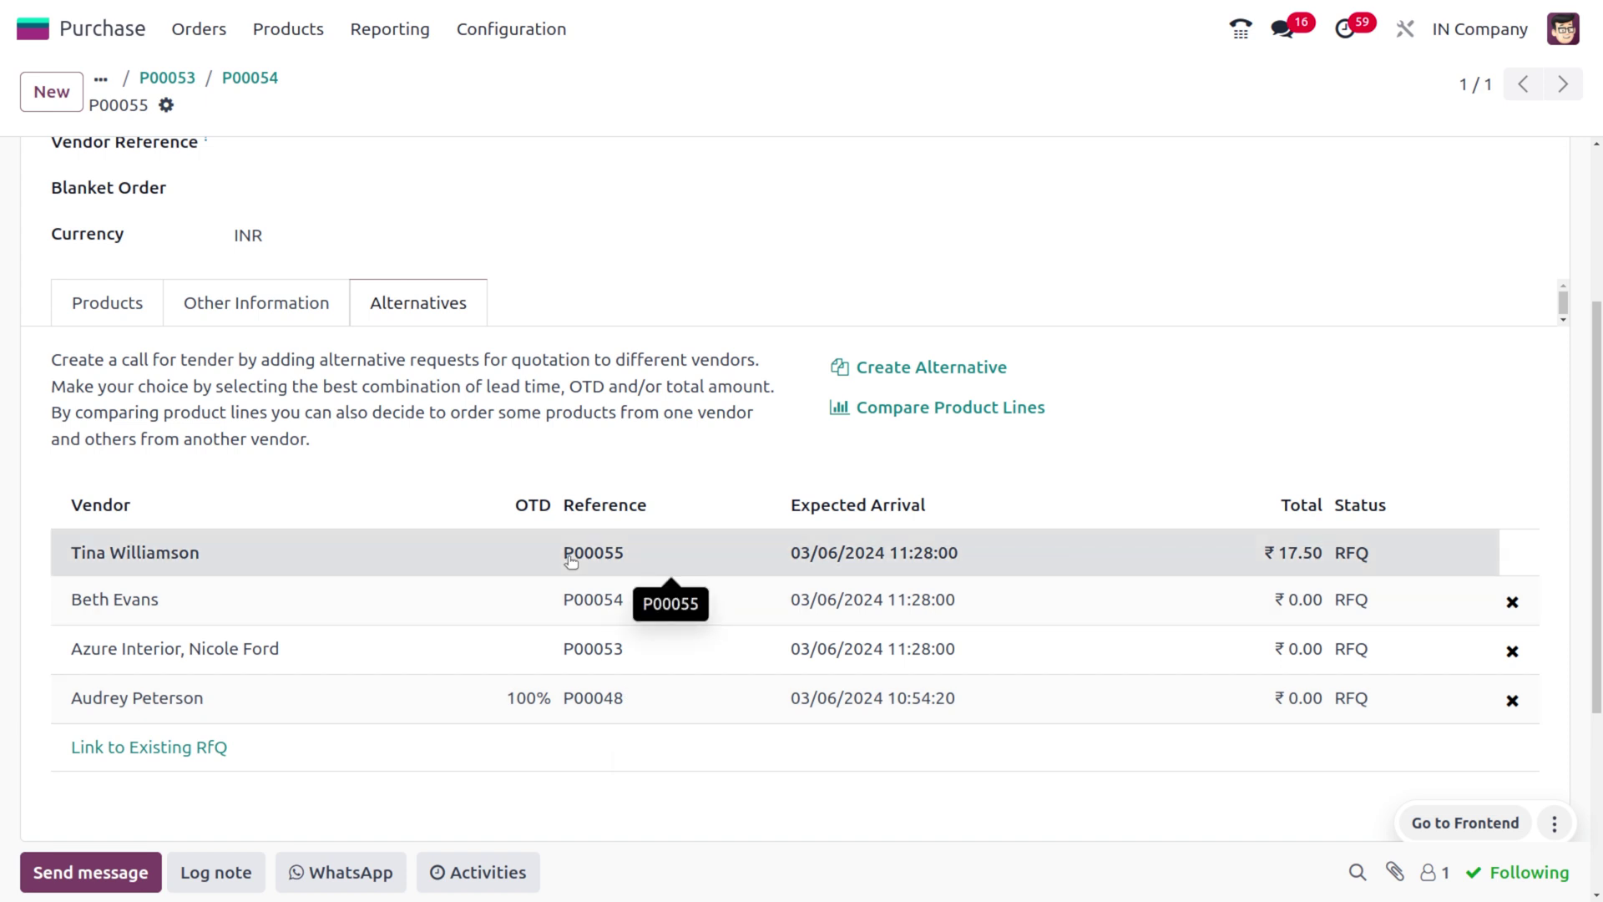
pyautogui.click(153, 79)
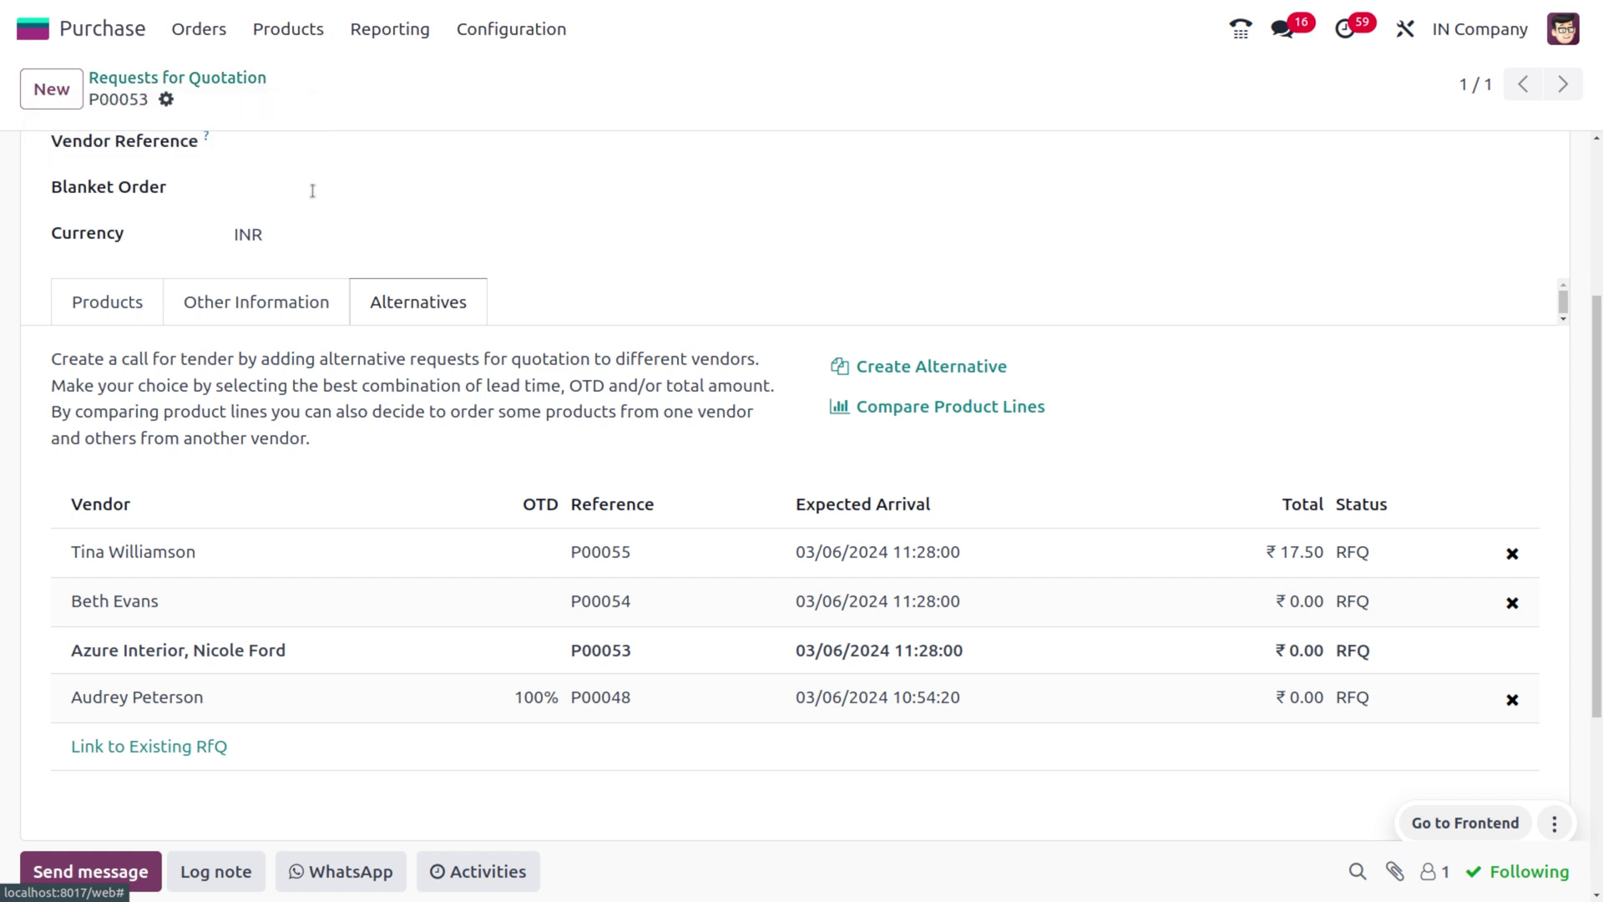
pyautogui.click(576, 557)
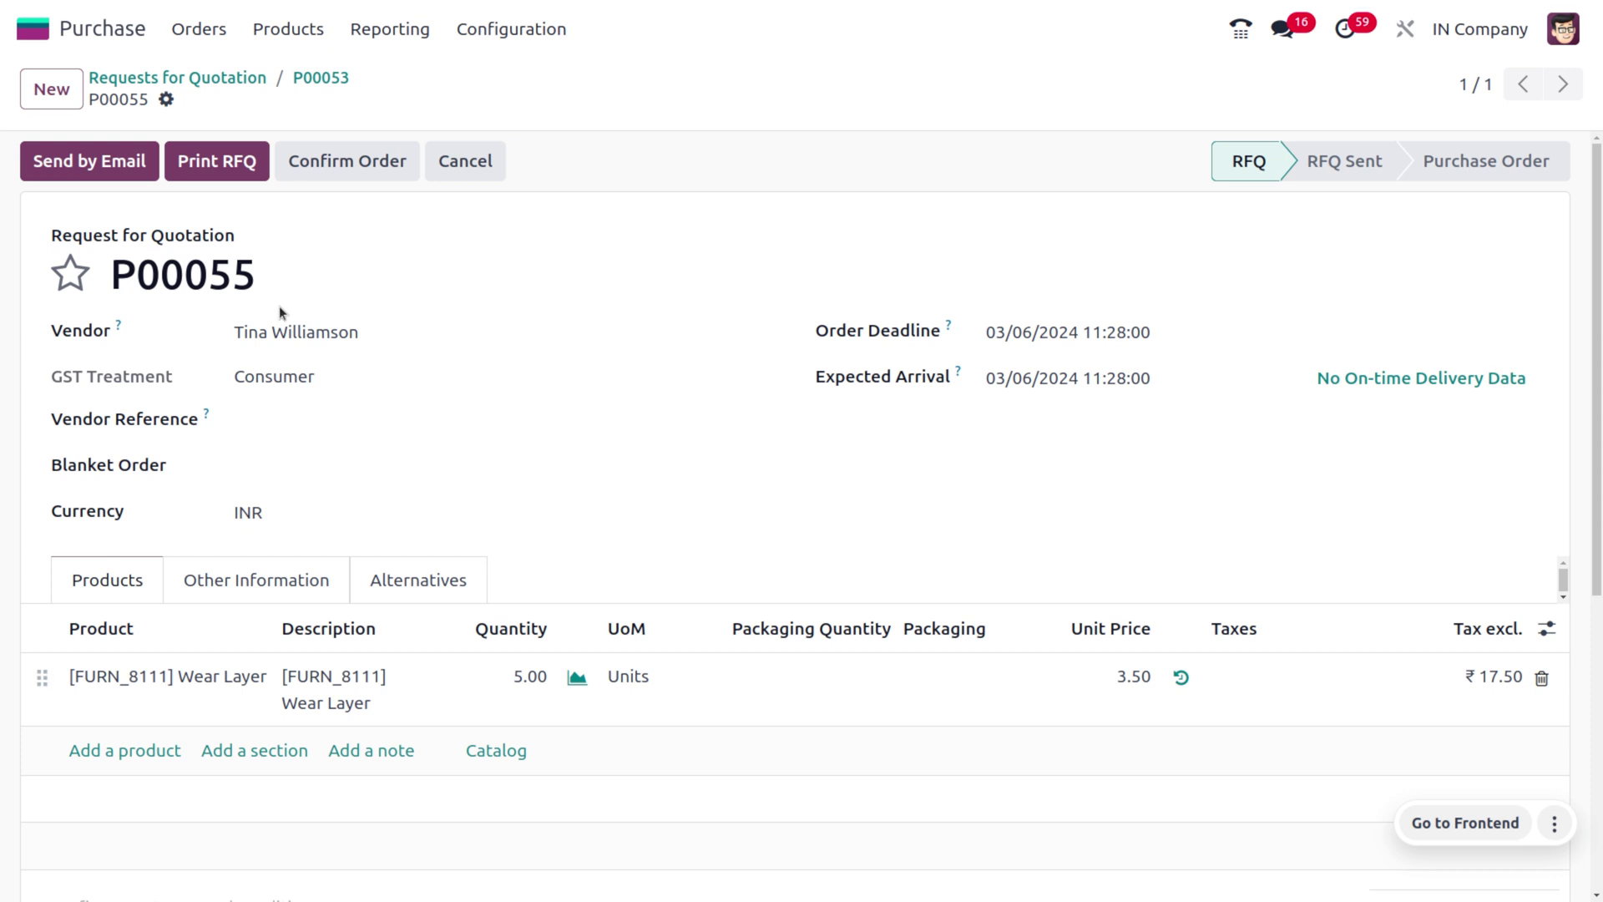
# Confirm order P00055 and cancel alternatives P00054, P00053 and P00048
pyautogui.click(330, 177)
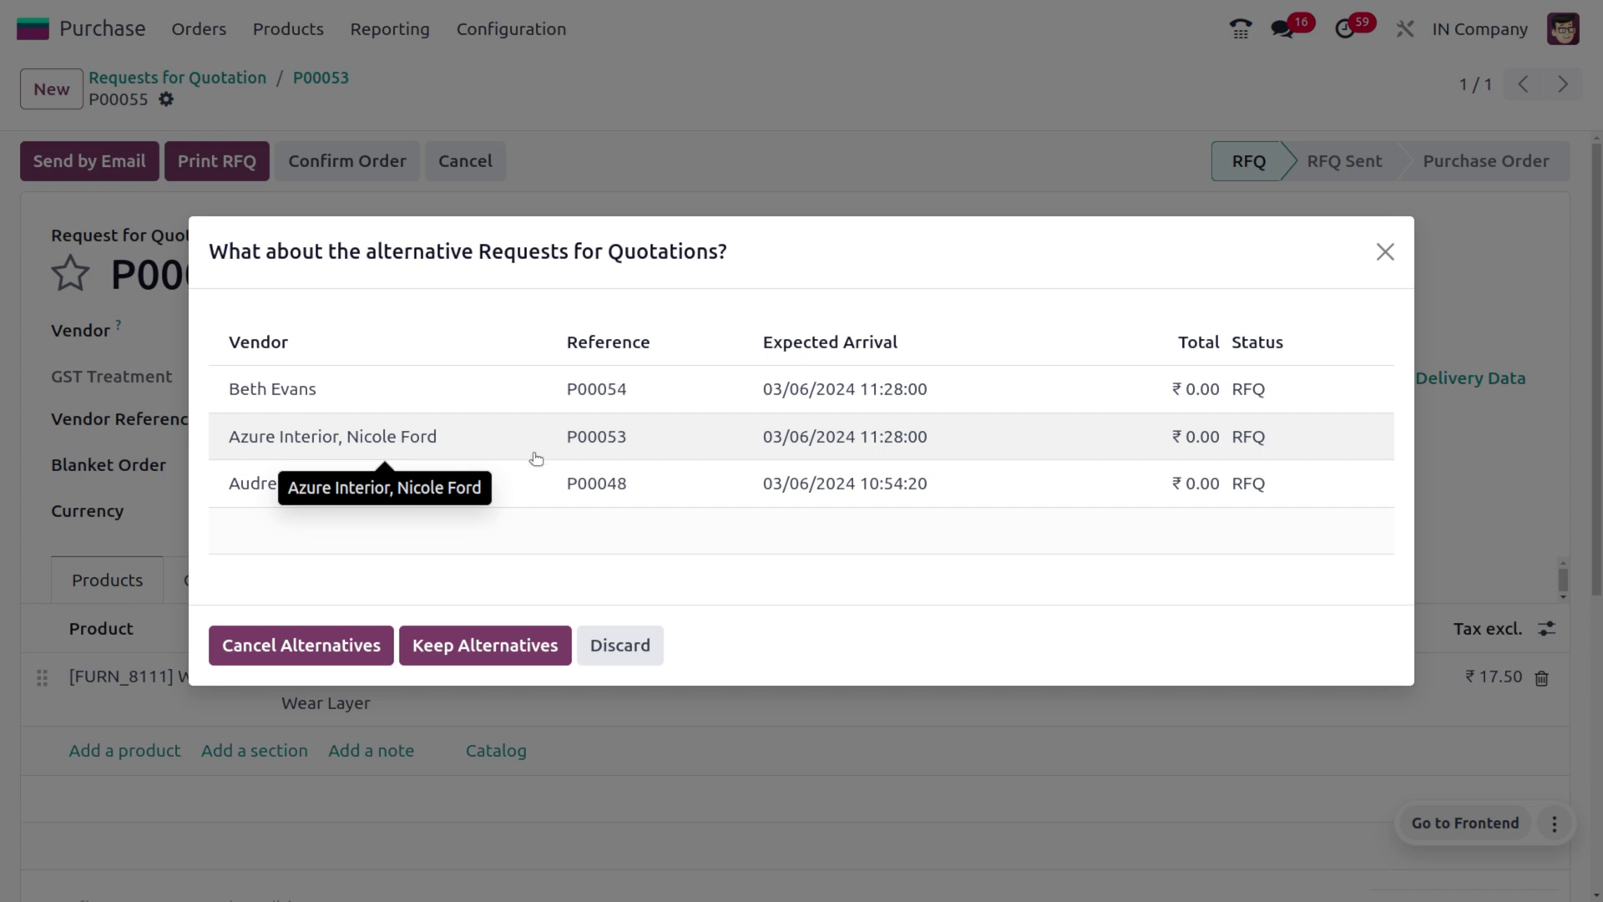
pyautogui.click(337, 646)
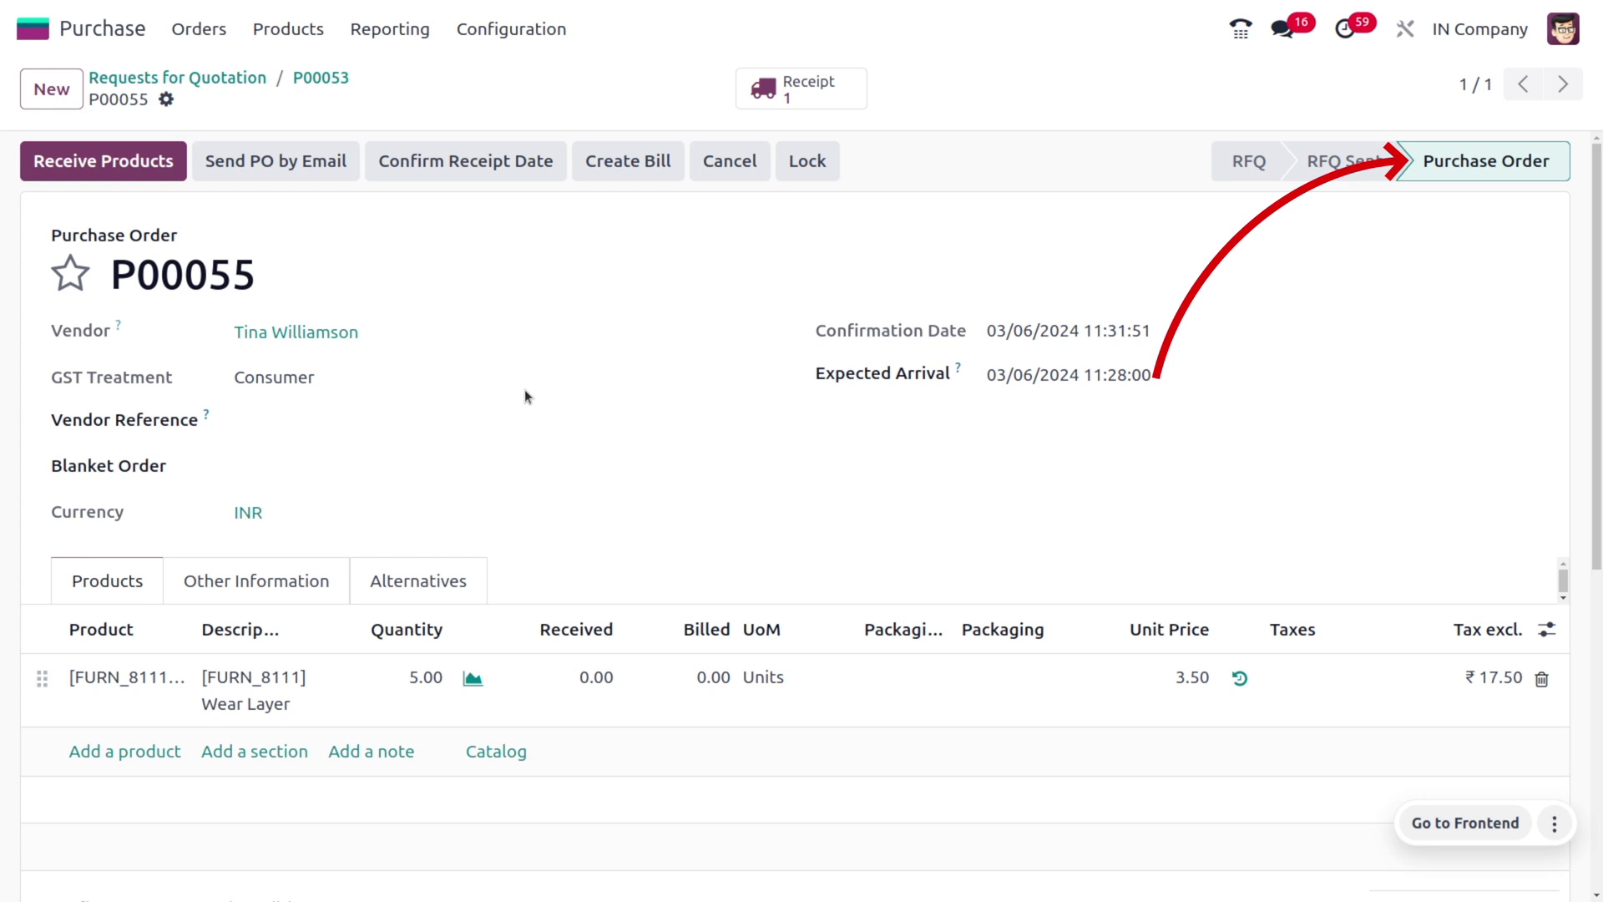
# Validate receipt IN Co/IN/00003 for 5 units, then list all twelve RFQs without vendor filtering
pyautogui.click(124, 177)
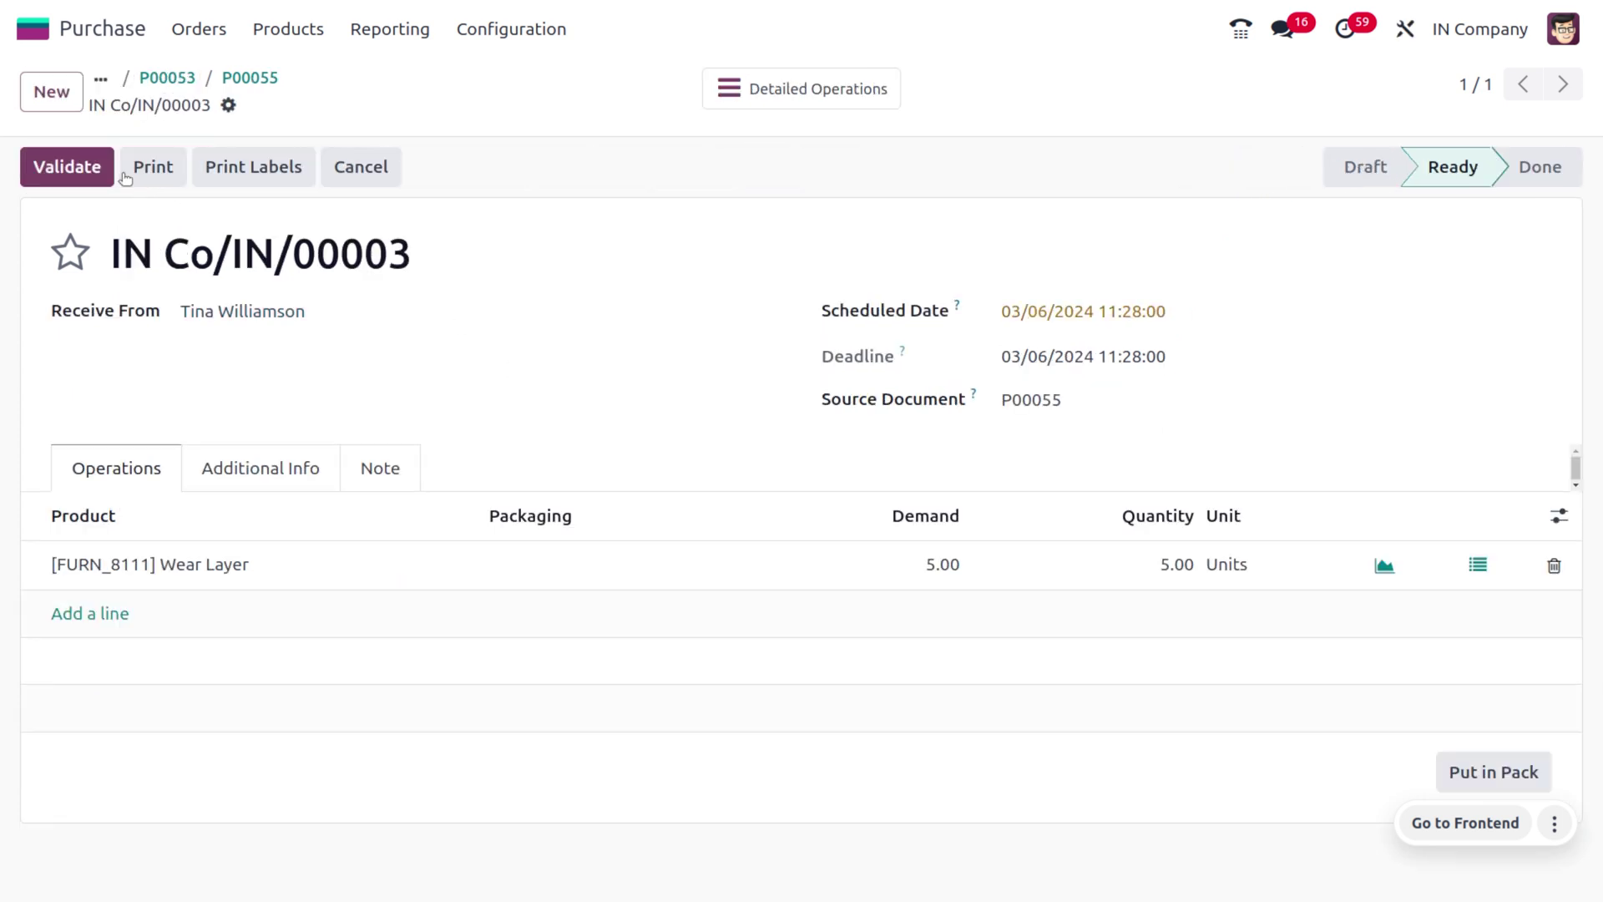
pyautogui.click(73, 182)
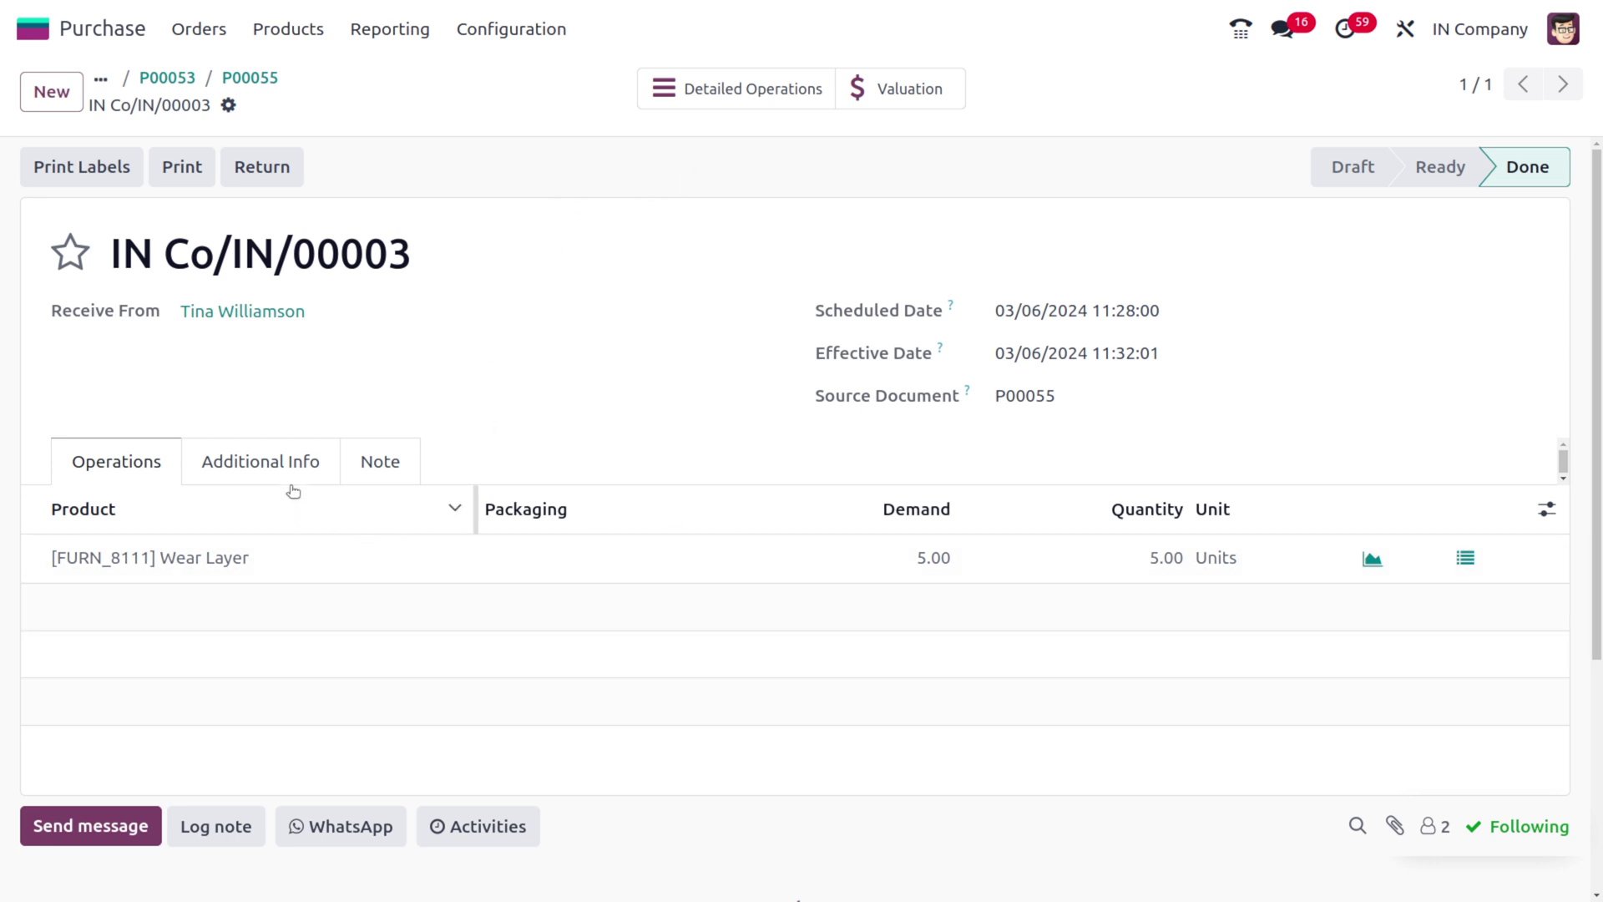
pyautogui.click(186, 37)
pyautogui.click(242, 78)
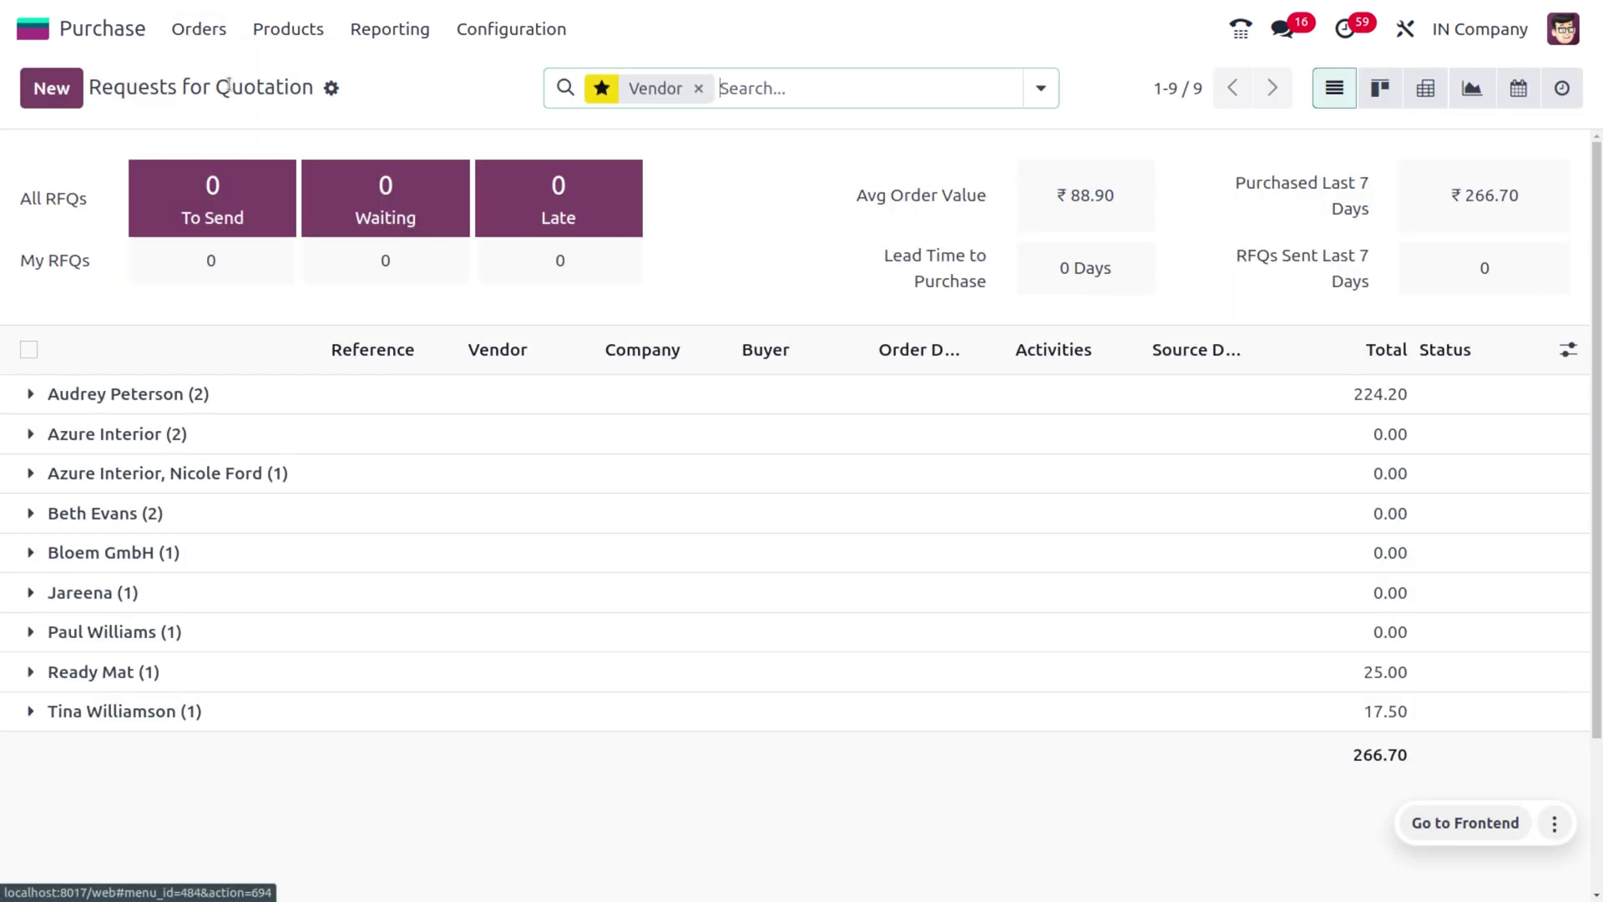
pyautogui.click(699, 88)
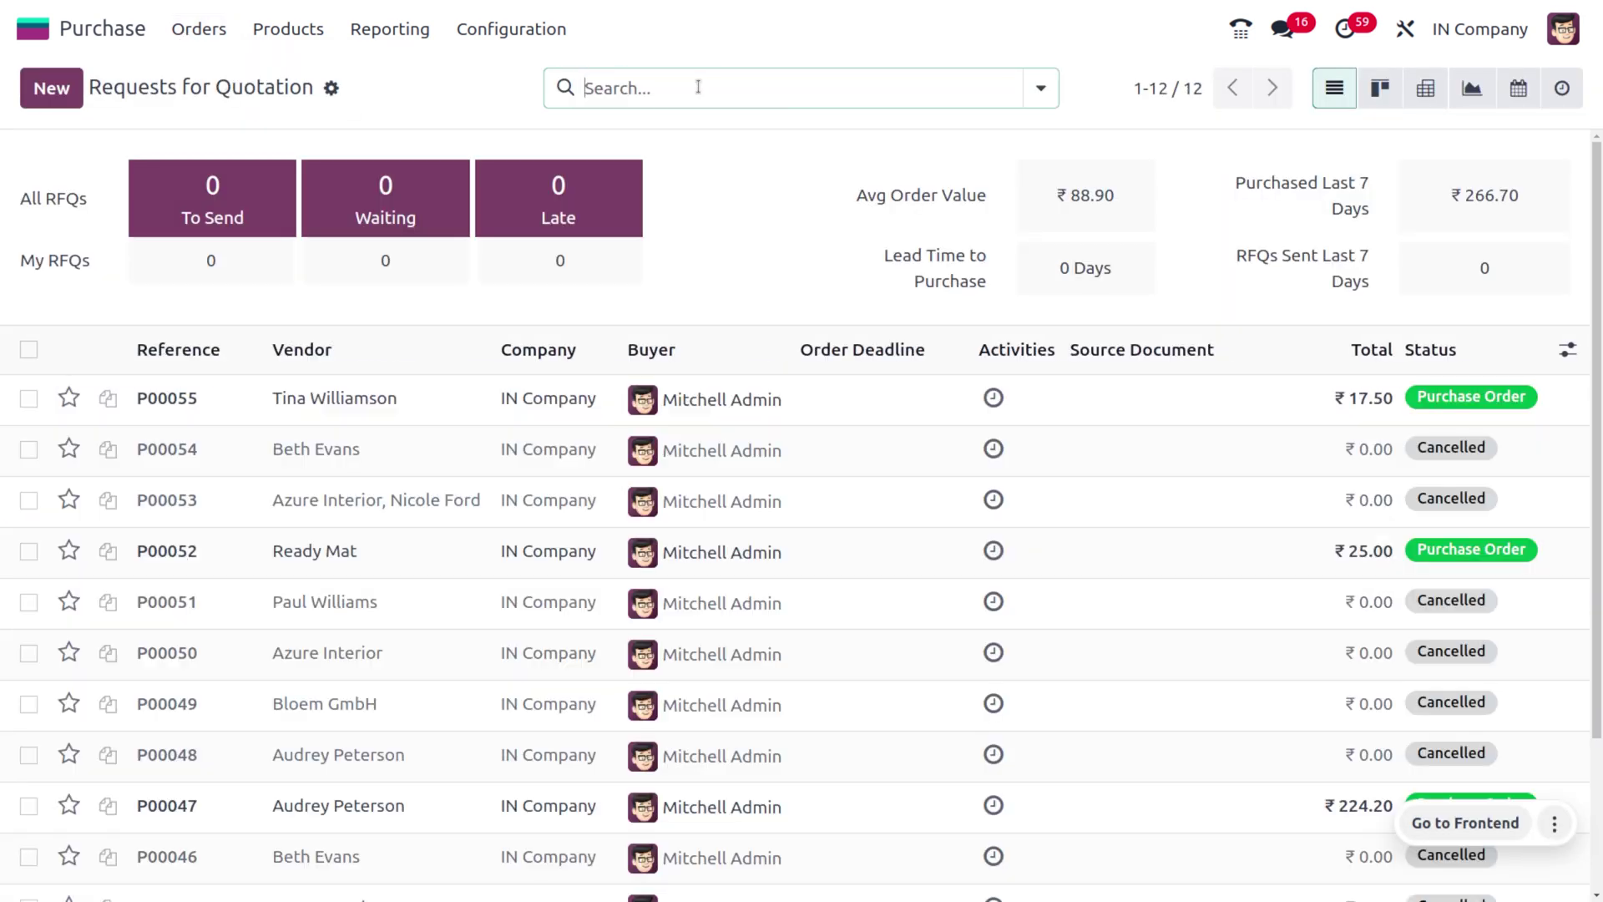